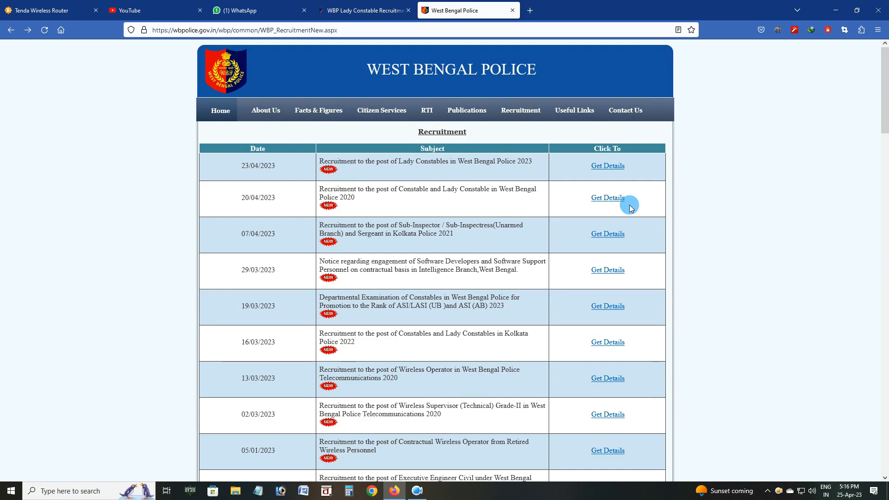
Open the Lady Constables 2023 notice and the Lady Constable in WBP 2023 application details page
{"action": "left_click", "coordinate": [614, 171]}
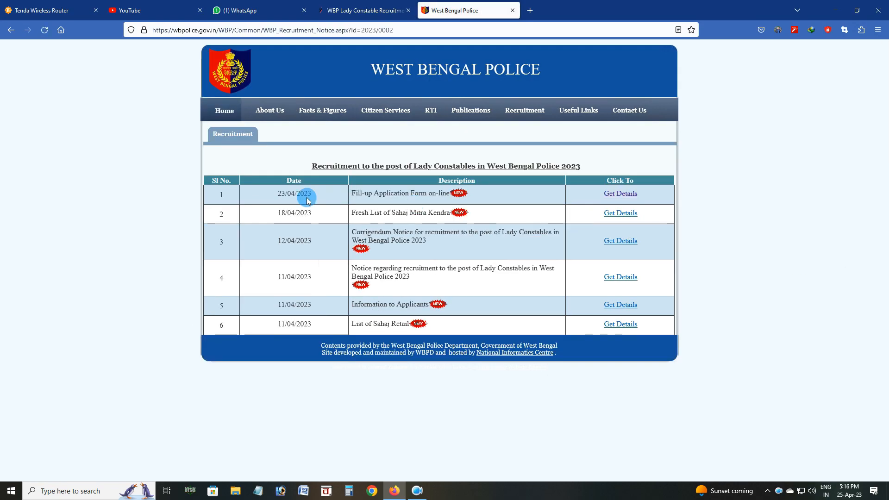
{"action": "left_click", "coordinate": [606, 195]}
{"action": "left_click", "coordinate": [90, 158]}
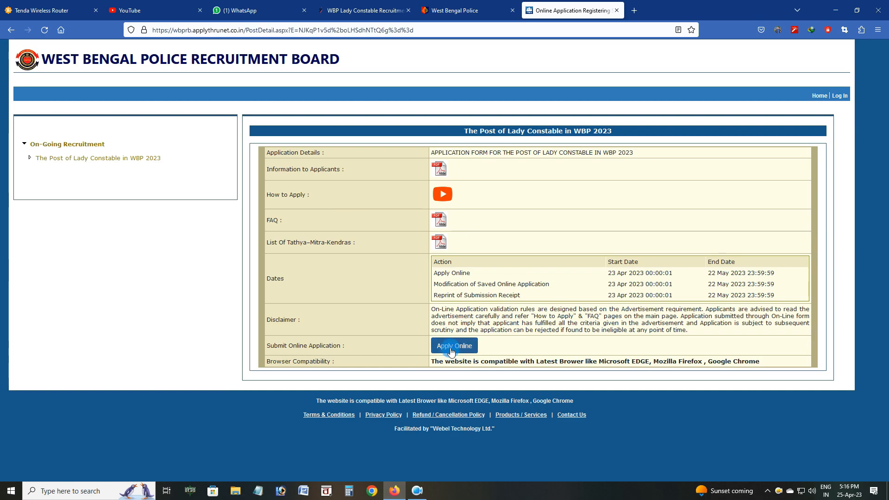
Start a new applicant sign-up for the post and enter the applicant's name and e-mail
{"action": "left_click", "coordinate": [446, 349]}
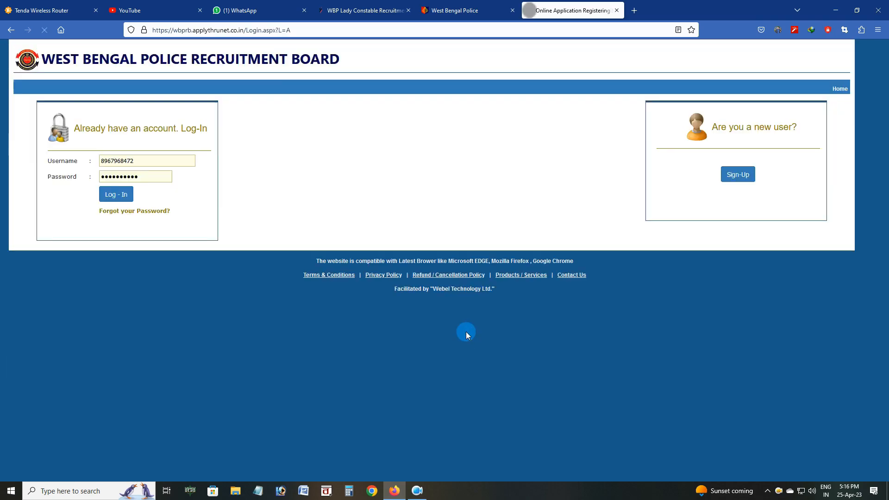
{"action": "left_click", "coordinate": [744, 179]}
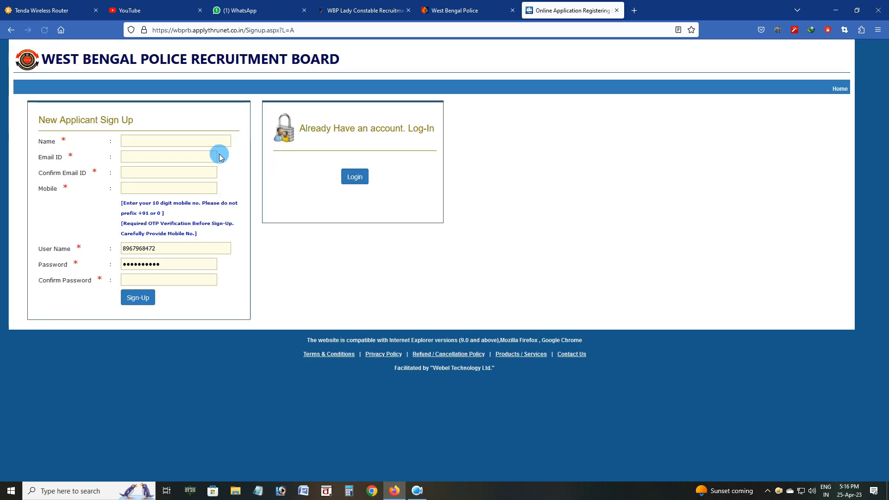
{"action": "left_click", "coordinate": [195, 143]}
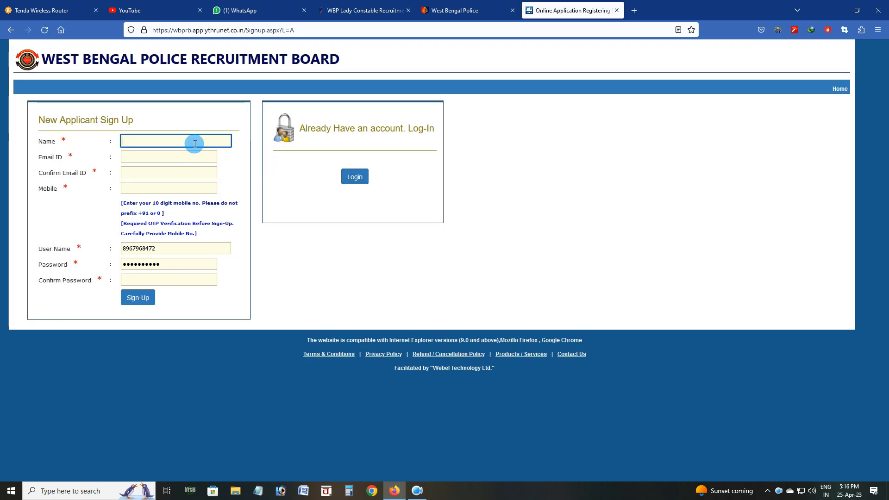
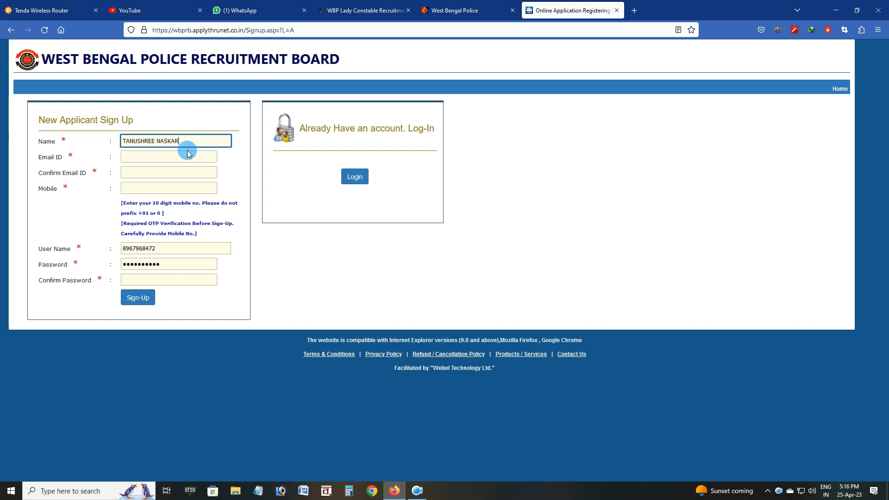
{"action": "left_click", "coordinate": [183, 159]}
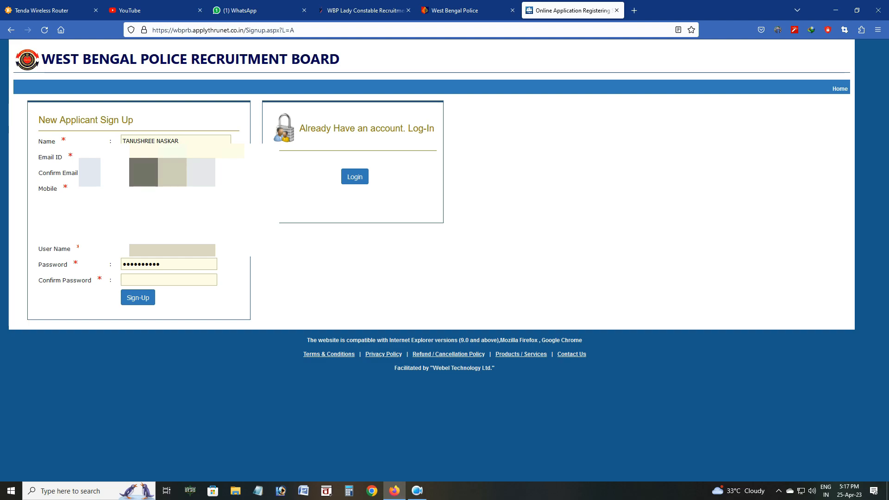
Fill in the user name, the account password and its confirmation
{"action": "left_click", "coordinate": [172, 249]}
{"action": "key", "text": "Tab"}
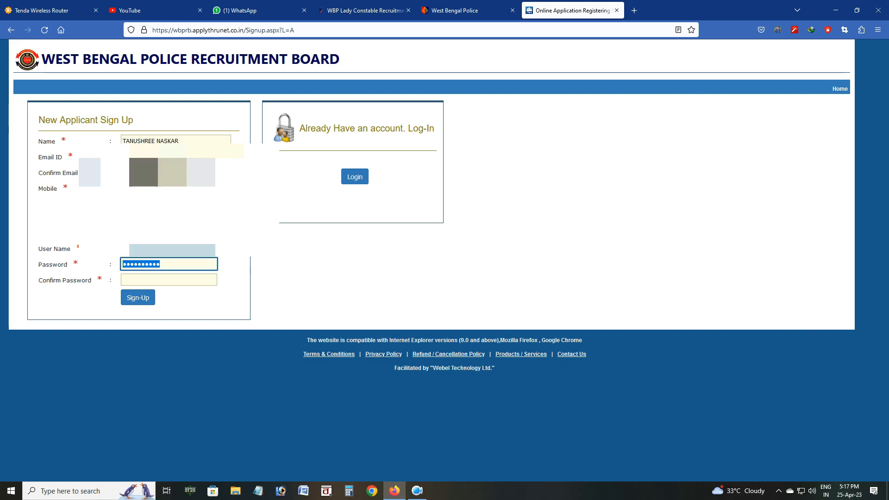
{"action": "type", "text": "••"}
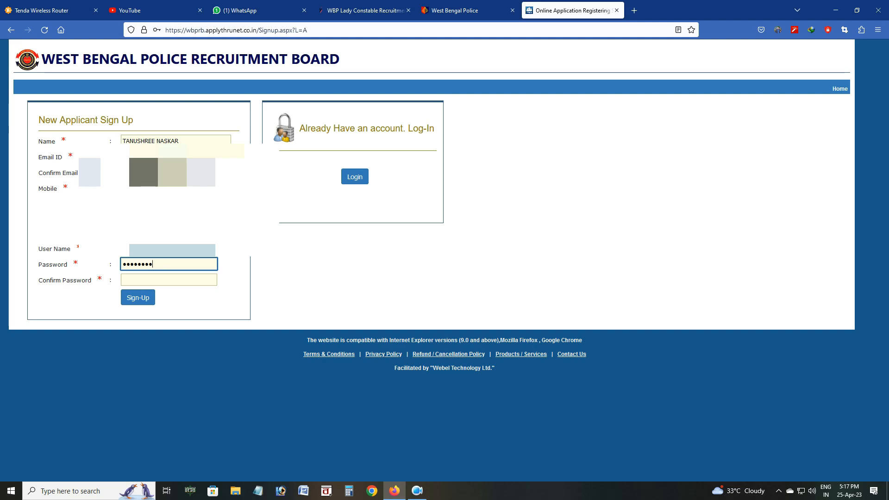
{"action": "left_click", "coordinate": [178, 278]}
{"action": "type", "text": "•"}
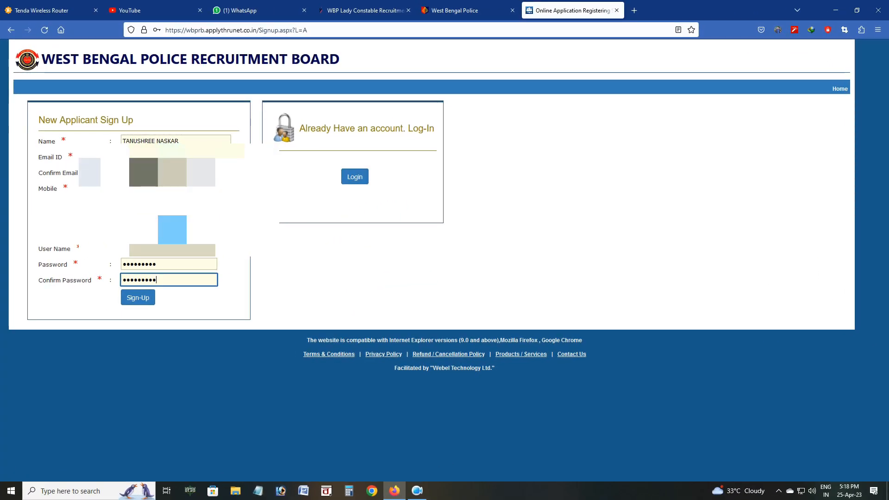
Submit the sign-up, decline saving the browser login, and verify the mobile OTP
{"action": "left_click", "coordinate": [137, 298]}
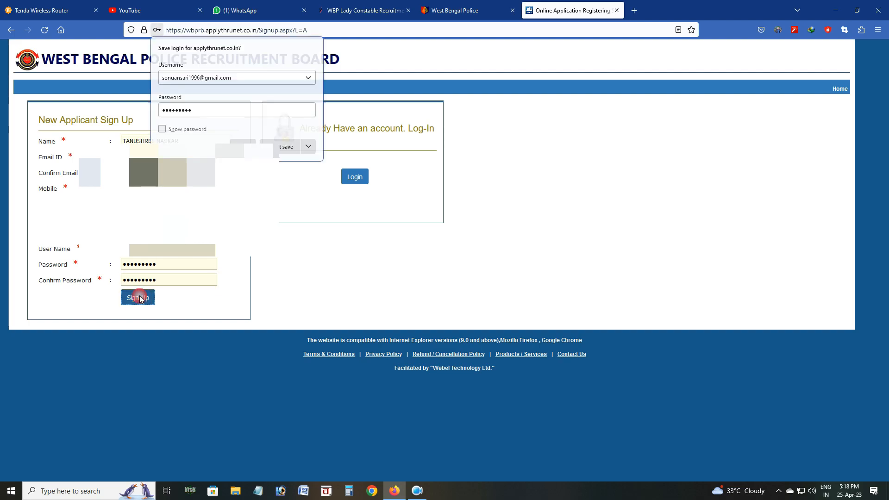
{"action": "left_click", "coordinate": [273, 142]}
{"action": "left_click", "coordinate": [480, 170]}
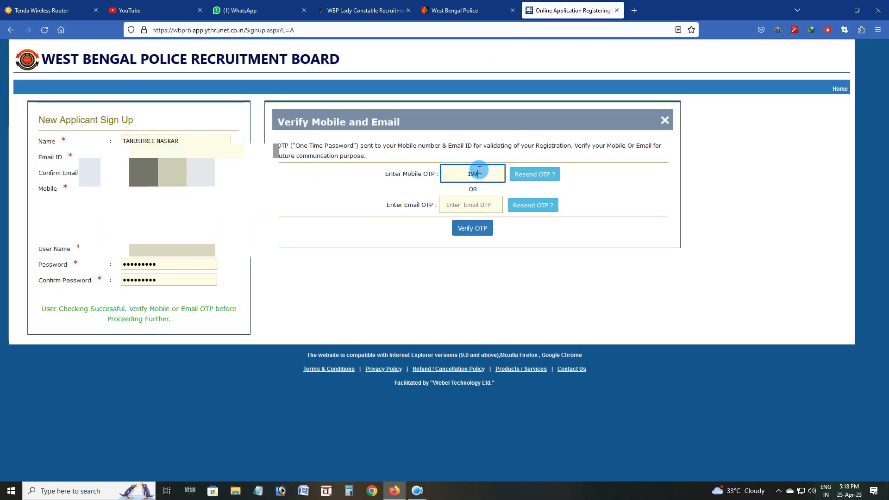
{"action": "left_click", "coordinate": [465, 228]}
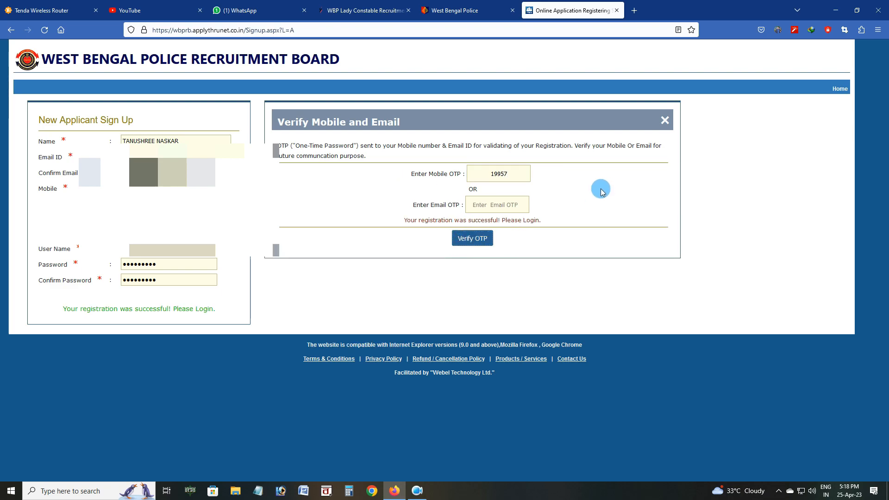
Log in with the new account and acknowledge the login alert
{"action": "left_click", "coordinate": [471, 143]}
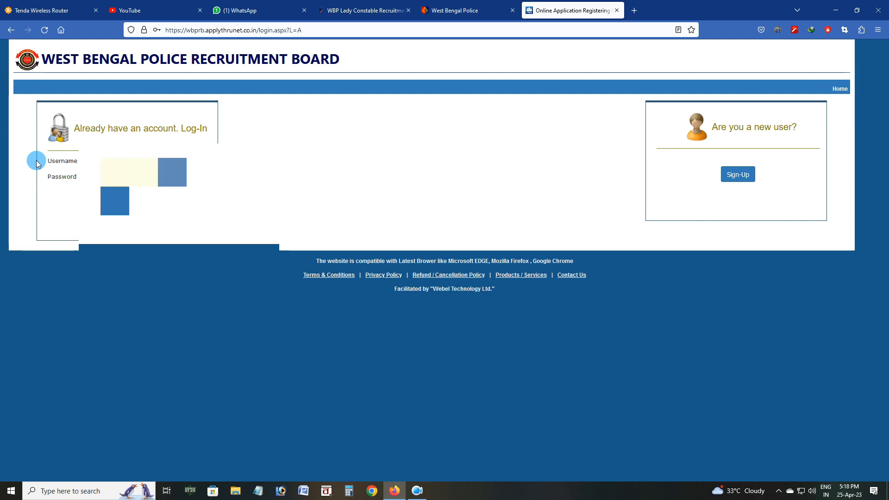
{"action": "left_click", "coordinate": [114, 199]}
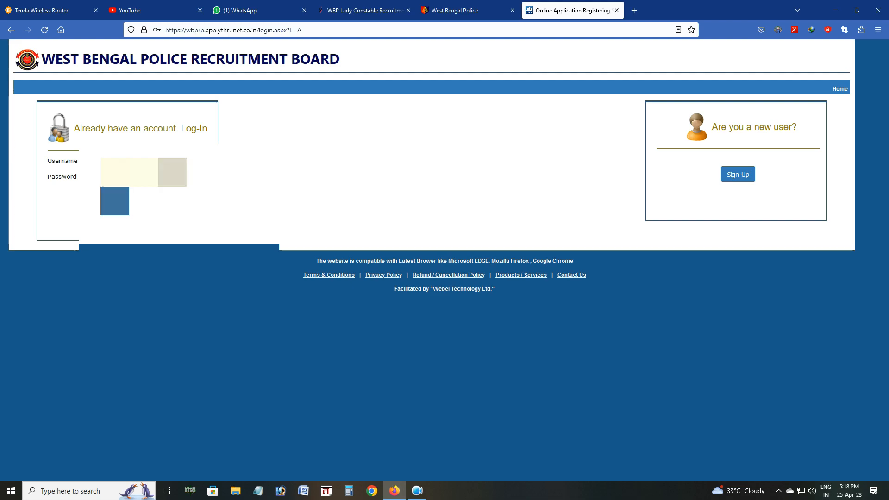
{"action": "left_click", "coordinate": [278, 146]}
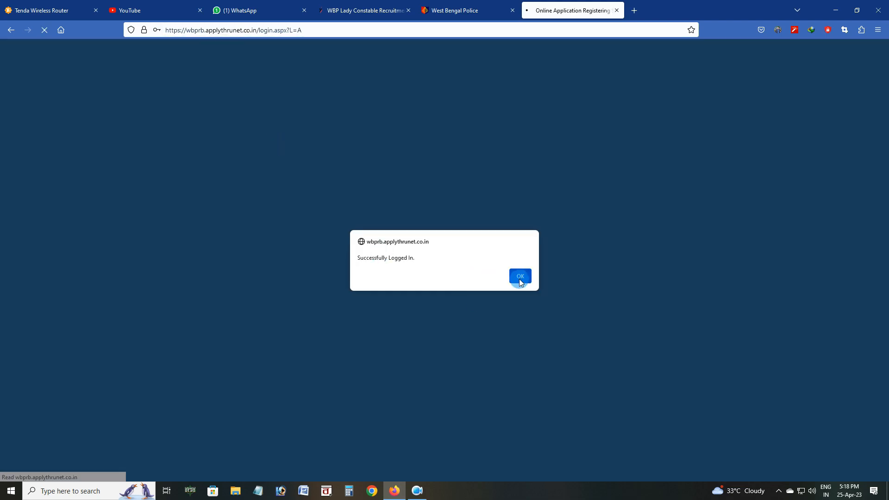
{"action": "left_click", "coordinate": [520, 277]}
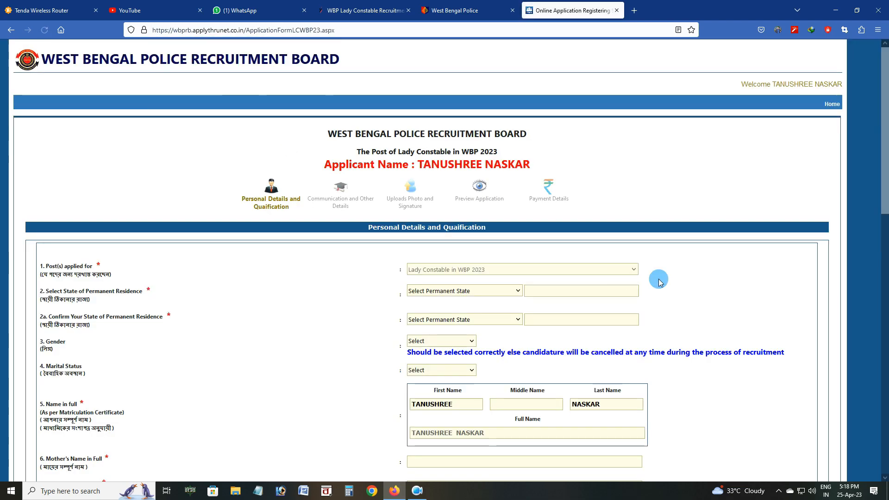
Set and confirm WEST BENGAL as the state of permanent residence
{"action": "scroll", "coordinate": [659, 281], "scroll_direction": "down", "scroll_amount": 2}
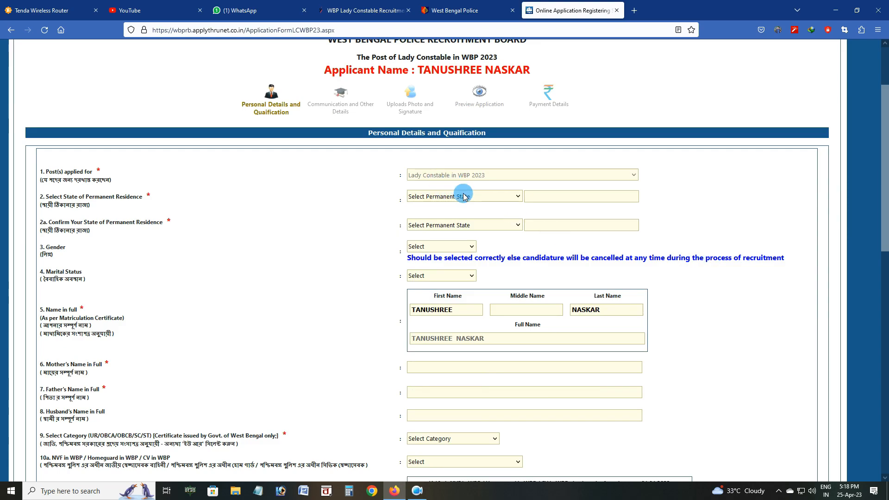
{"action": "left_click", "coordinate": [464, 196]}
{"action": "scroll", "coordinate": [448, 238], "scroll_direction": "down", "scroll_amount": 6}
{"action": "left_click", "coordinate": [436, 430]}
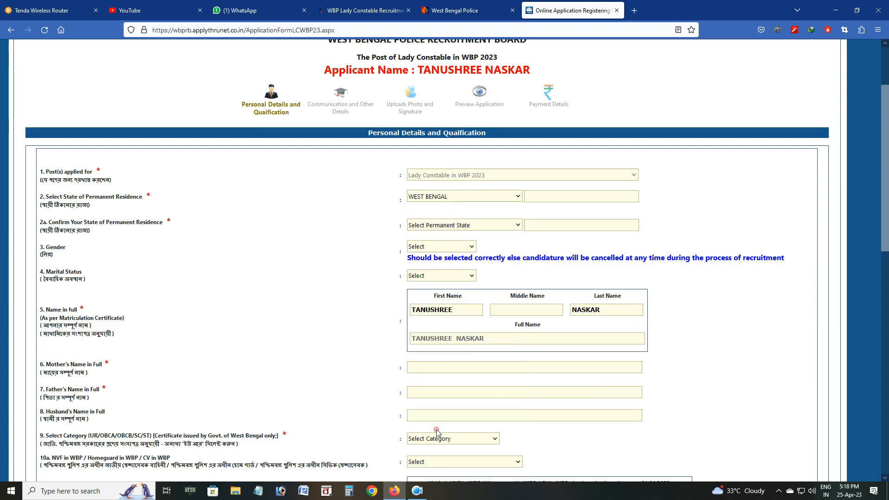
{"action": "left_click", "coordinate": [441, 225]}
{"action": "scroll", "coordinate": [441, 300], "scroll_direction": "down", "scroll_amount": 5}
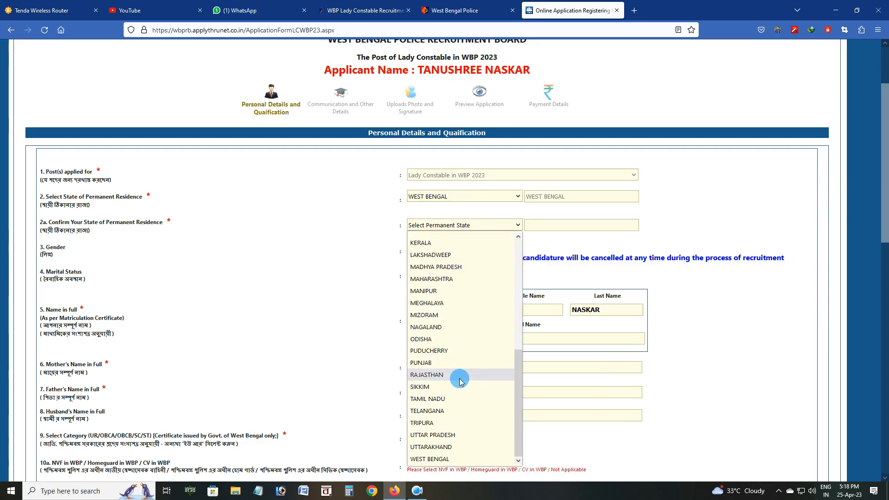
{"action": "left_click", "coordinate": [439, 459]}
Set gender to Female and marital status to Un-Married
{"action": "left_click", "coordinate": [441, 242]}
{"action": "left_click", "coordinate": [431, 270]}
{"action": "scroll", "coordinate": [496, 247], "scroll_direction": "down", "scroll_amount": 2}
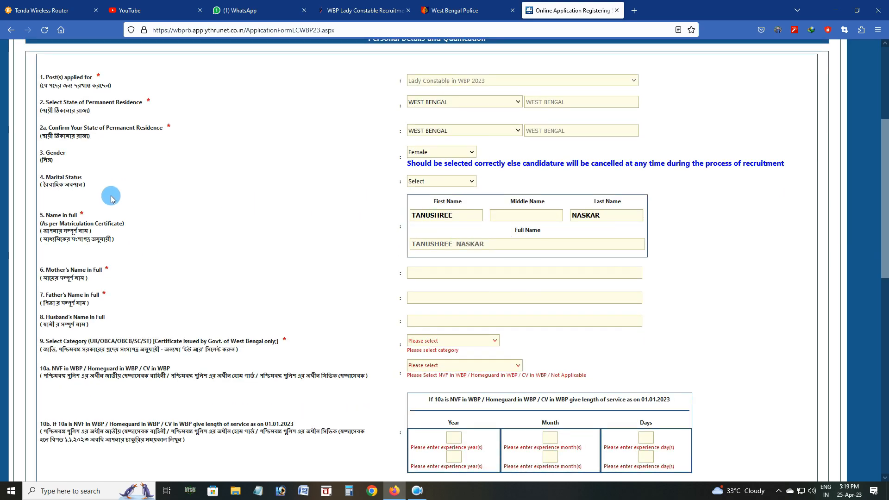
{"action": "left_click", "coordinate": [419, 181]}
{"action": "left_click", "coordinate": [433, 206]}
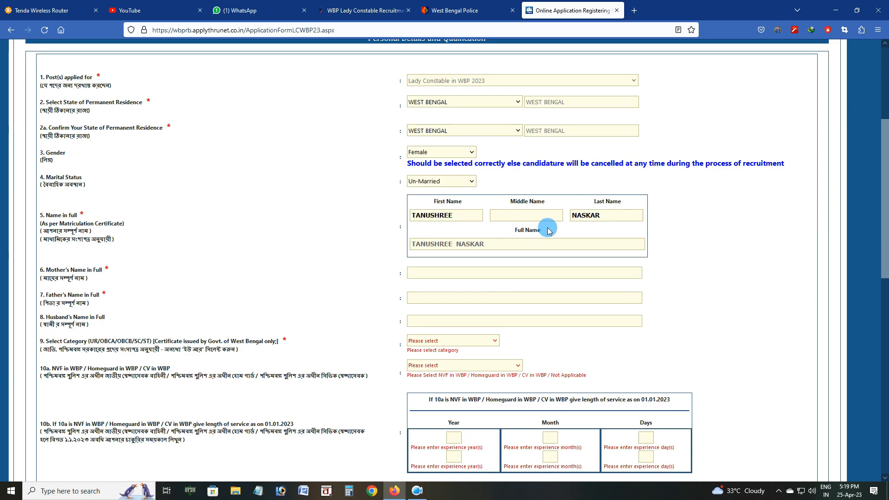
{"action": "scroll", "coordinate": [547, 230], "scroll_direction": "down", "scroll_amount": 1}
Enter the mother's and father's full names and bring up the category options
{"action": "left_click", "coordinate": [435, 226]}
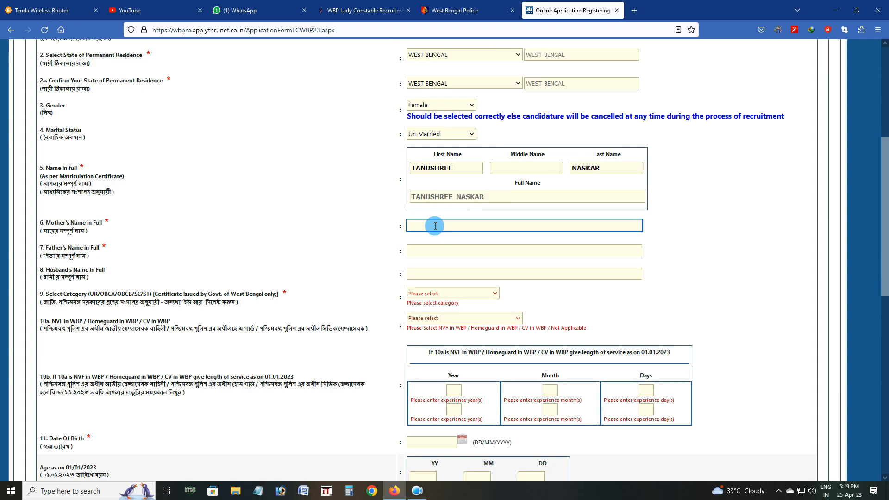
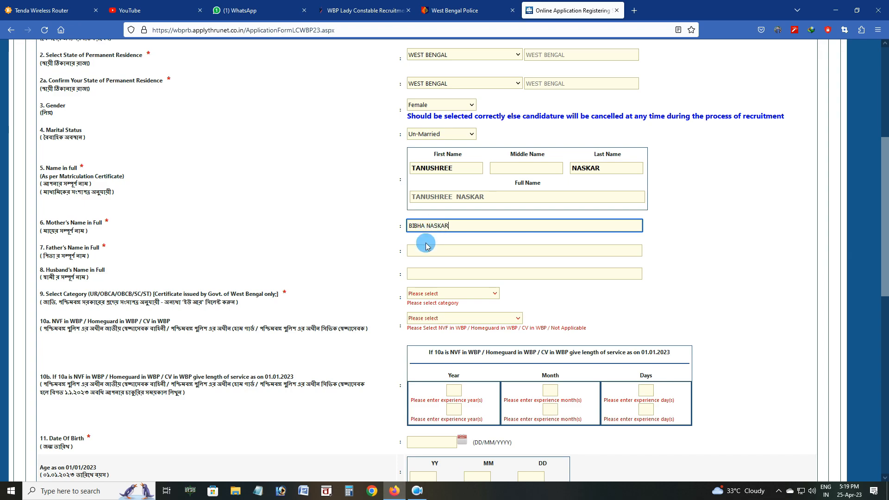
{"action": "left_click", "coordinate": [432, 253]}
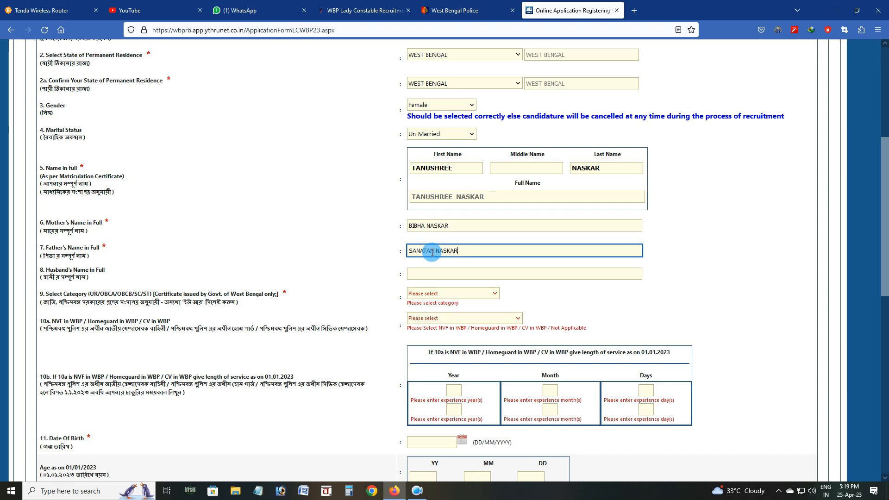
{"action": "left_click", "coordinate": [464, 294]}
{"action": "left_click", "coordinate": [461, 360]}
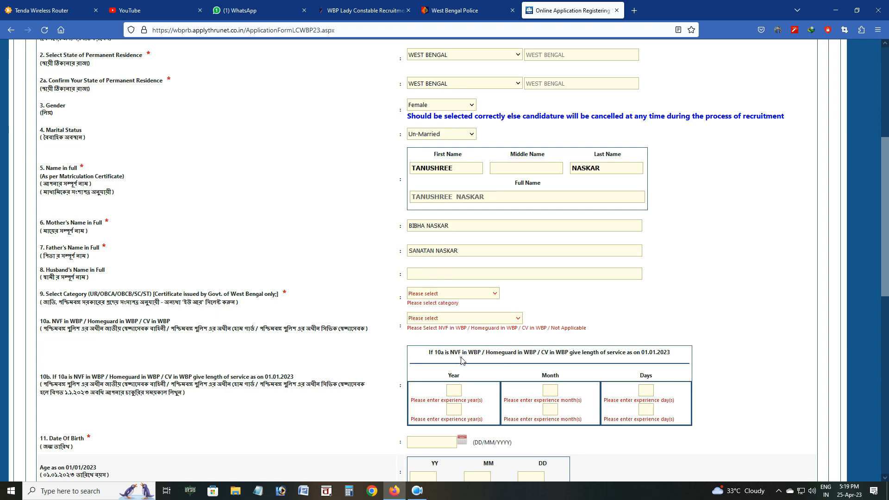
Mark NVF / Homeguard service as Not Applicable
{"action": "scroll", "coordinate": [565, 298], "scroll_direction": "down", "scroll_amount": 1}
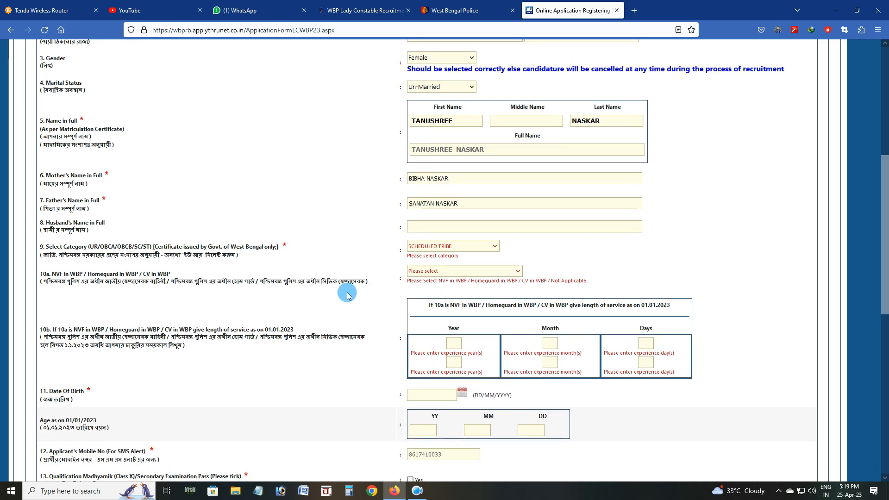
{"action": "left_click", "coordinate": [451, 271]}
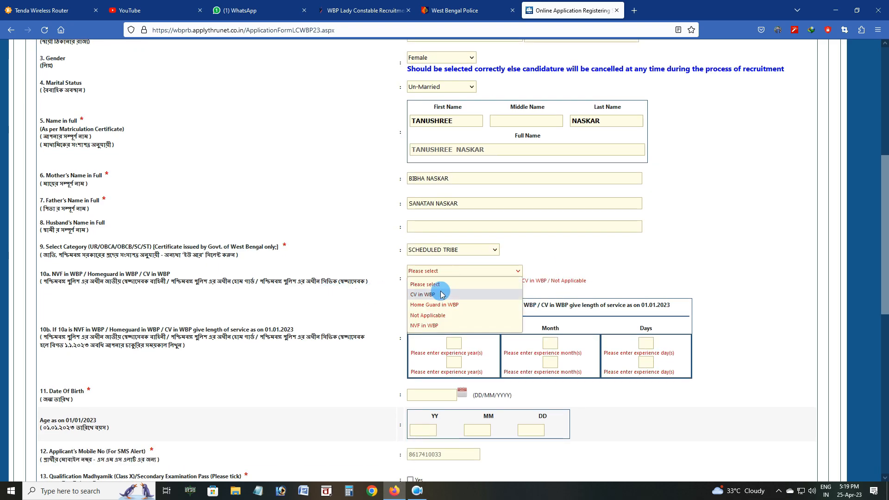
{"action": "left_click", "coordinate": [431, 315]}
{"action": "scroll", "coordinate": [537, 275], "scroll_direction": "down", "scroll_amount": 3}
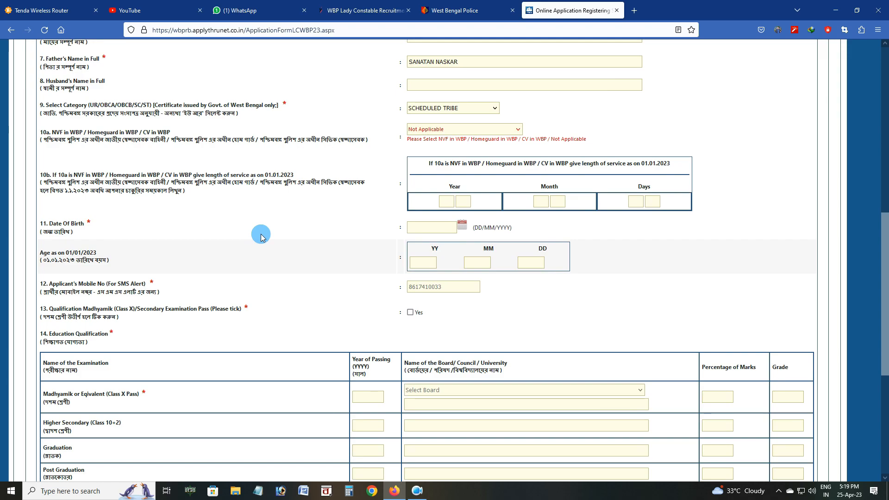
{"action": "left_click", "coordinate": [435, 226]}
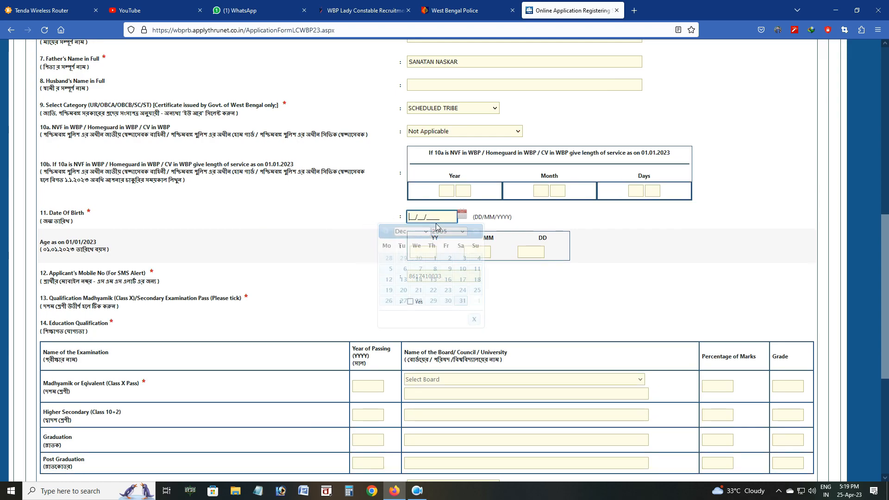
{"action": "left_click", "coordinate": [478, 231]}
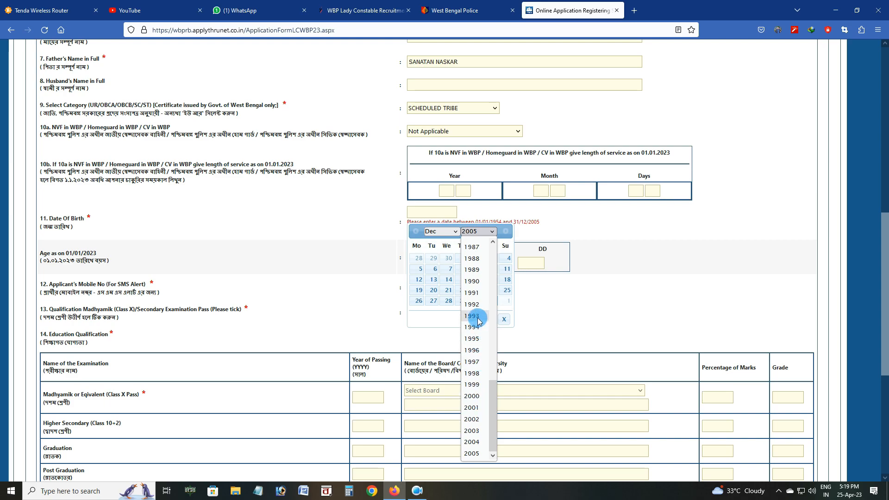
{"action": "left_click", "coordinate": [477, 385]}
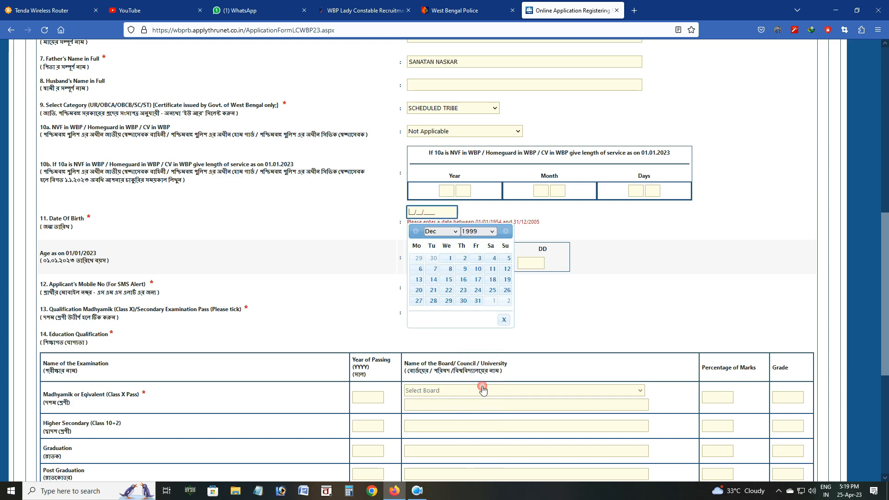
{"action": "left_click", "coordinate": [446, 232]}
{"action": "left_click", "coordinate": [435, 347]}
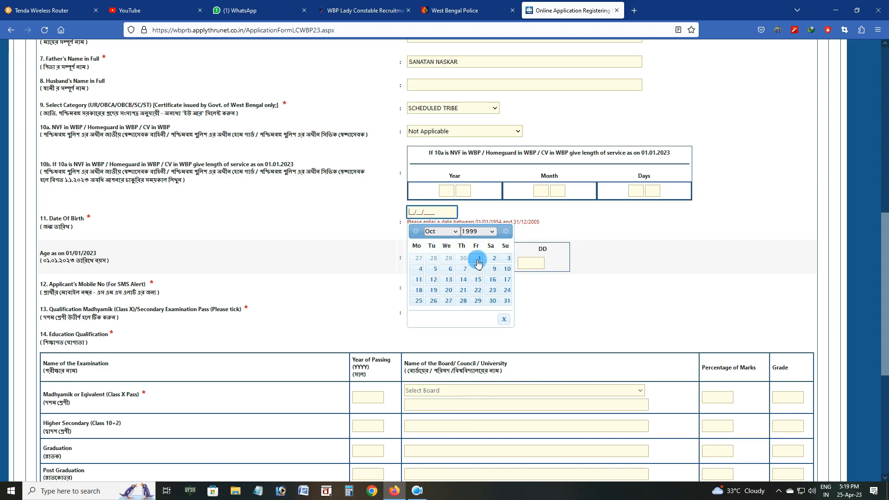
{"action": "left_click", "coordinate": [477, 268]}
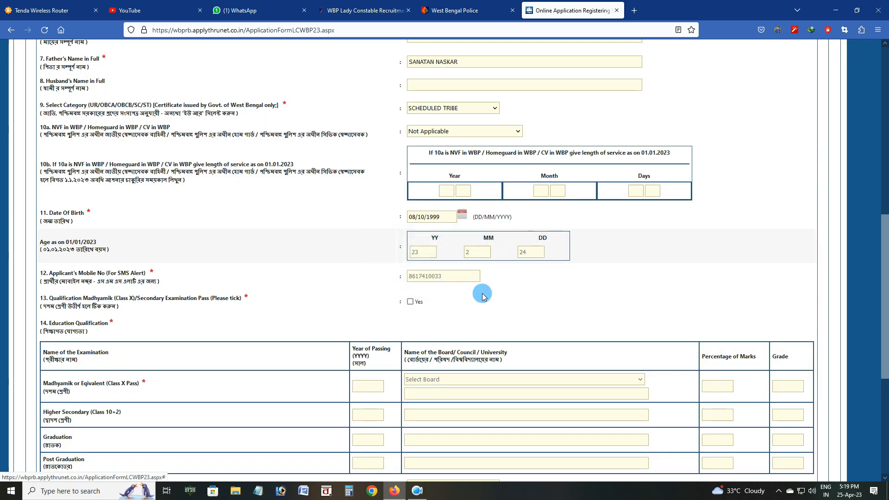
{"action": "scroll", "coordinate": [486, 282], "scroll_direction": "down", "scroll_amount": 2}
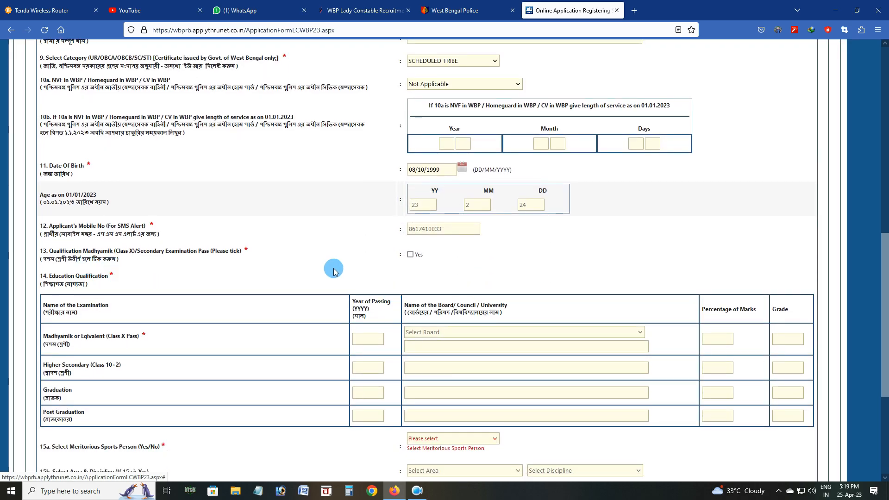
Confirm Class X passed in 2017 under West Bengal Board of Secondary Education
{"action": "left_click", "coordinate": [410, 254]}
{"action": "scroll", "coordinate": [458, 283], "scroll_direction": "down", "scroll_amount": 2}
{"action": "left_click", "coordinate": [369, 243]}
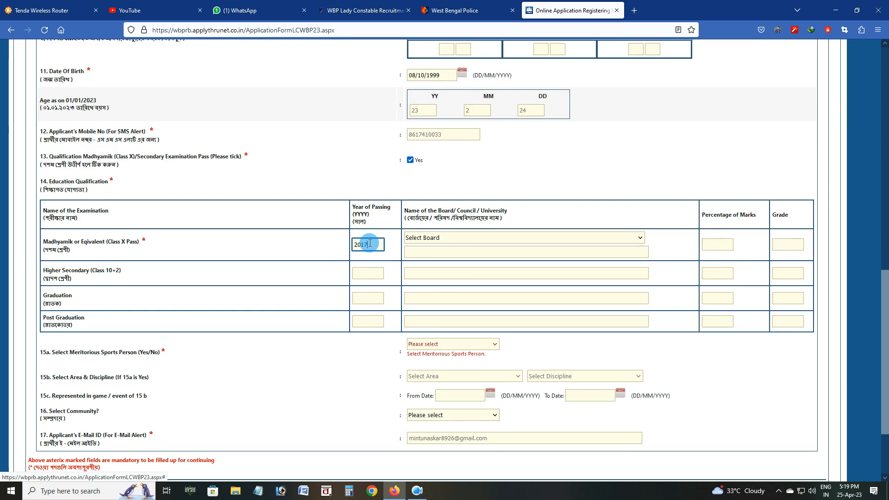
{"action": "left_click", "coordinate": [442, 237]}
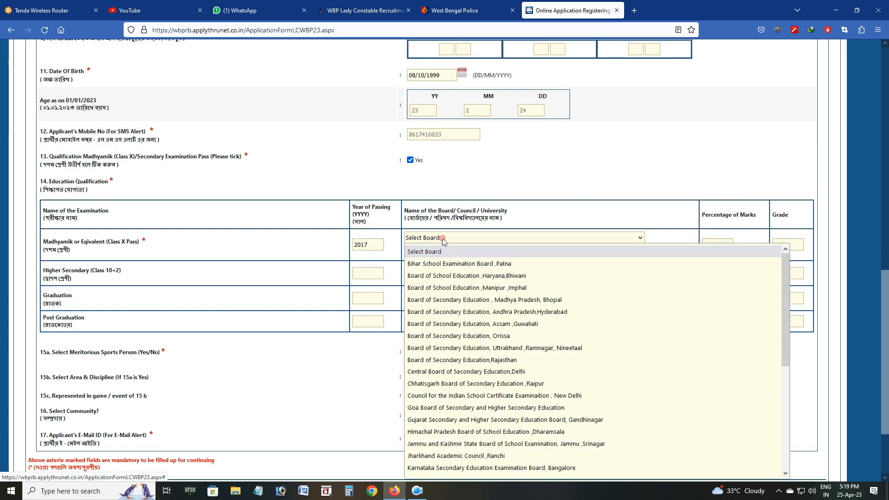
{"action": "key", "text": "w"}
{"action": "key", "text": "Down"}
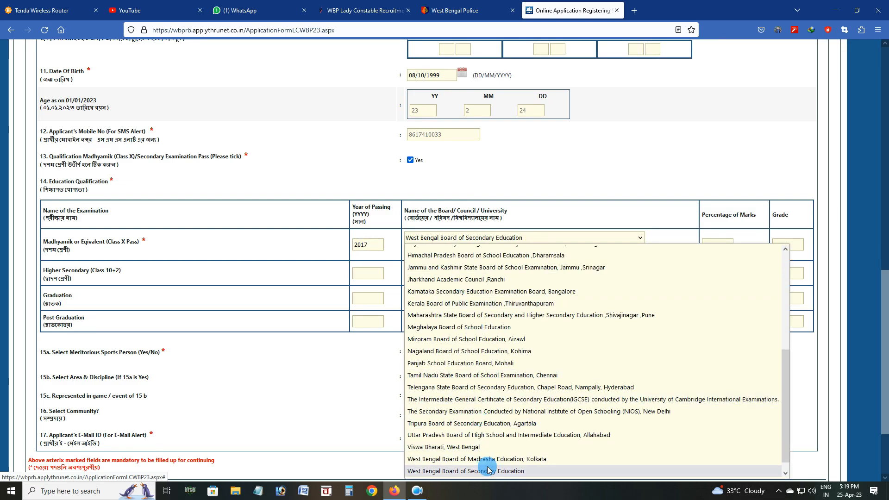
{"action": "left_click", "coordinate": [486, 472]}
{"action": "left_click", "coordinate": [724, 246]}
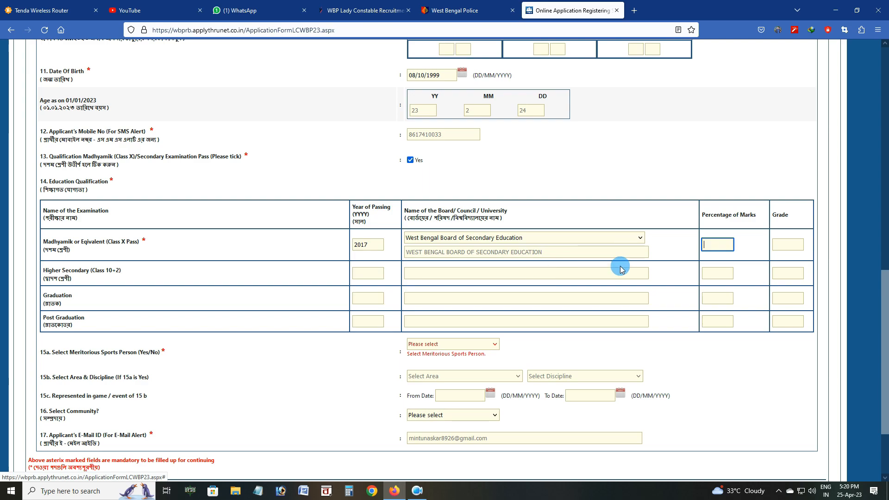
Work out 306/7 in Calculator and enter 43 as the Class X marks percentage
{"action": "left_click", "coordinate": [350, 491]}
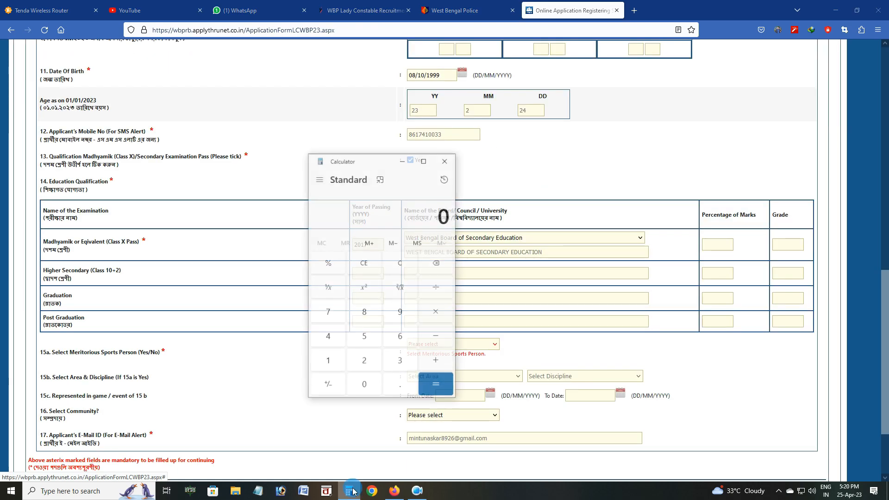
{"action": "type", "text": "306/7"}
{"action": "key", "text": "Return"}
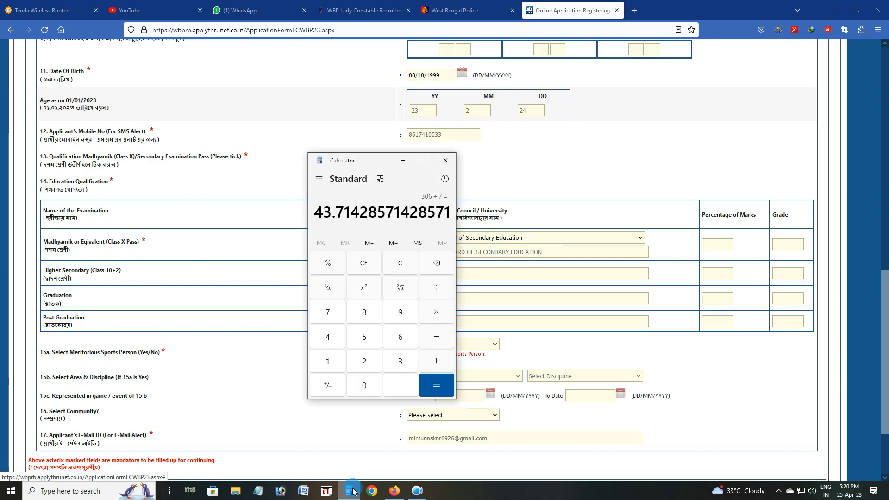
{"action": "left_click", "coordinate": [546, 145]}
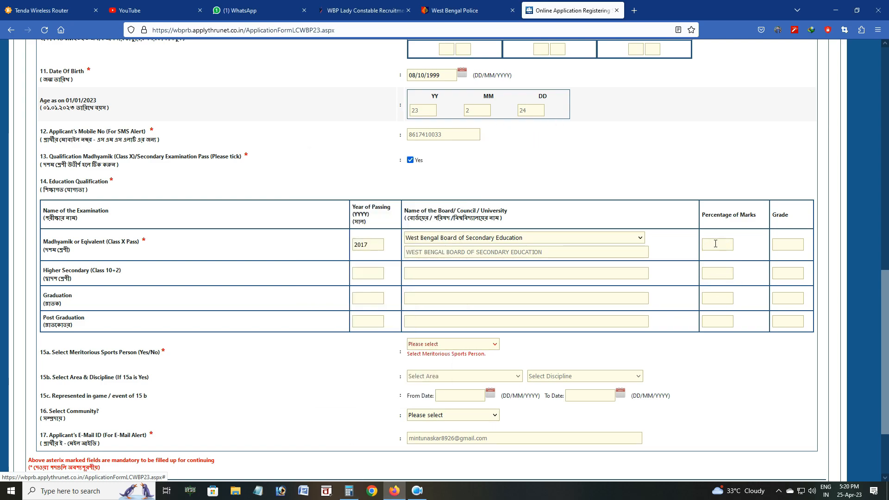
{"action": "left_click", "coordinate": [314, 377]}
Answer No for meritorious sports person, leave community unselected, and proceed to review
{"action": "scroll", "coordinate": [320, 372], "scroll_direction": "down", "scroll_amount": 3}
{"action": "left_click", "coordinate": [472, 250]}
{"action": "left_click", "coordinate": [453, 273]}
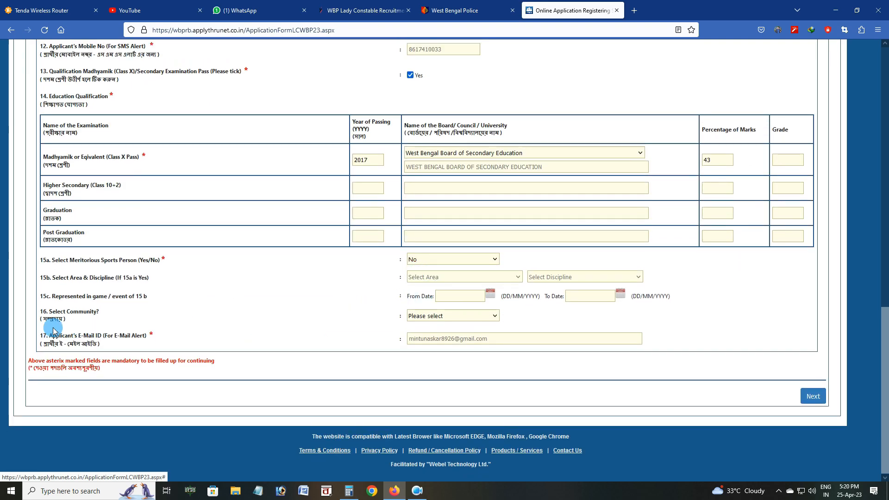
{"action": "left_click", "coordinate": [460, 315]}
{"action": "left_click", "coordinate": [539, 327]}
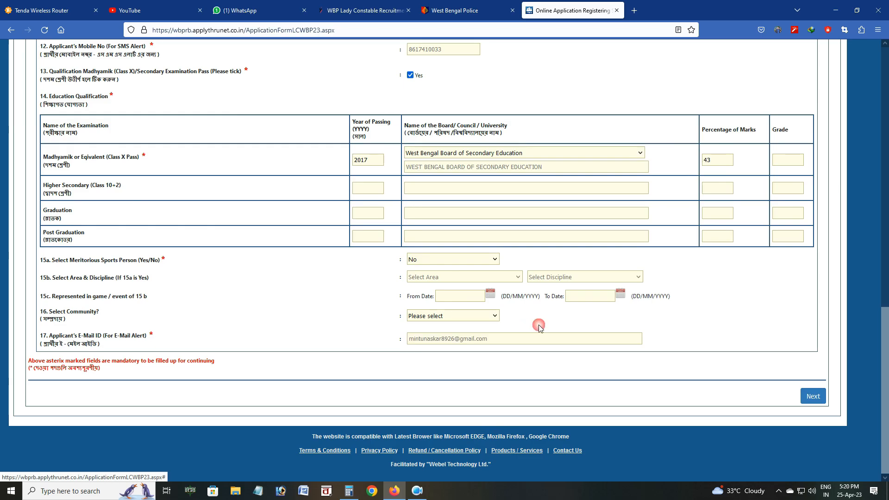
{"action": "left_click", "coordinate": [814, 397]}
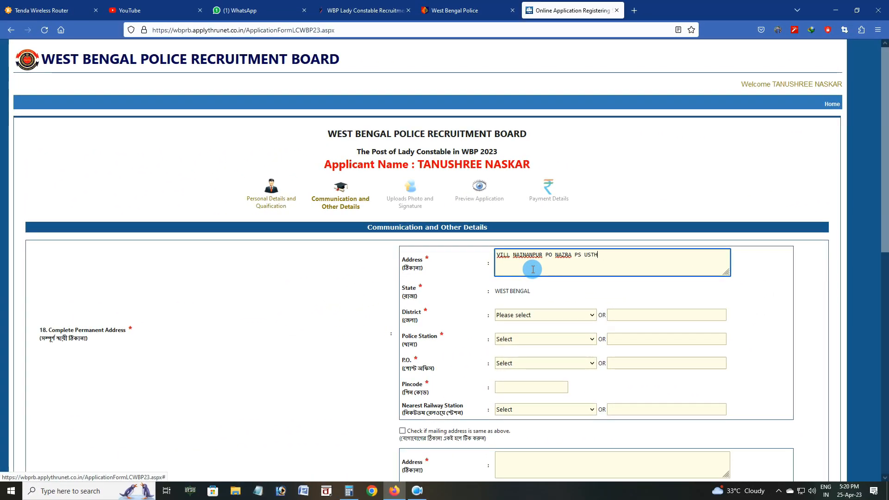
Set district South 24 Parganas, police station Usthi PS, and post office NAZRA 743375
{"action": "scroll", "coordinate": [541, 250], "scroll_direction": "down", "scroll_amount": 2}
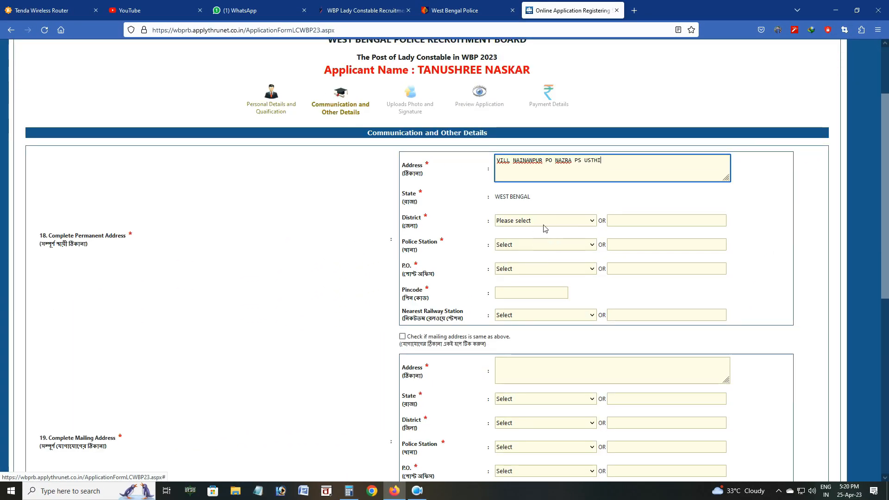
{"action": "left_click", "coordinate": [537, 221]}
{"action": "left_click", "coordinate": [531, 442]}
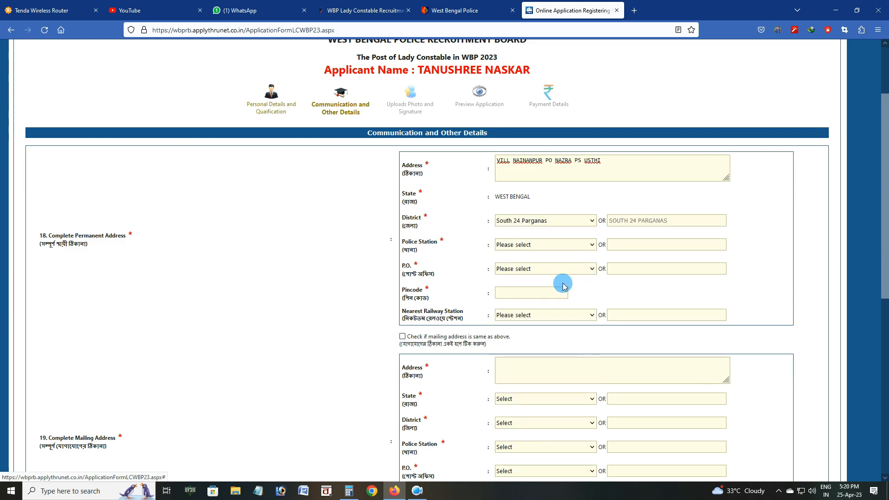
{"action": "left_click", "coordinate": [542, 245]}
{"action": "key", "text": "u"}
{"action": "key", "text": "Return"}
{"action": "left_click", "coordinate": [533, 270]}
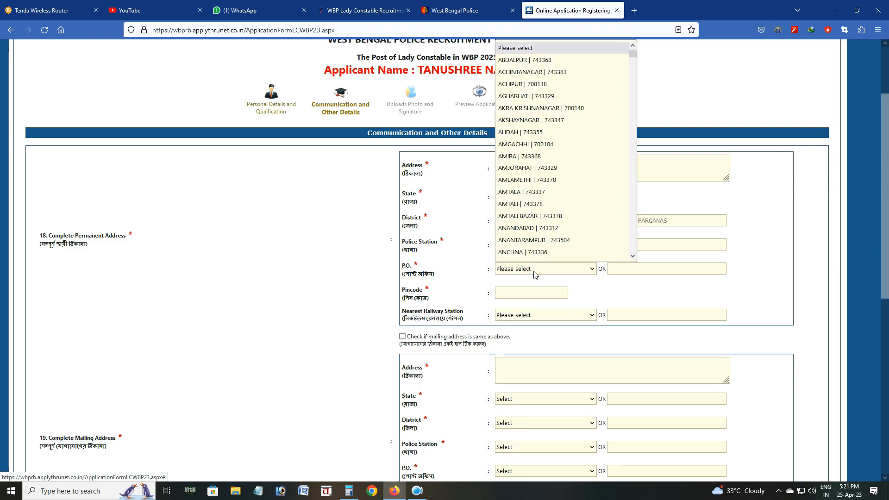
{"action": "type", "text": "nazra"}
{"action": "key", "text": "Return"}
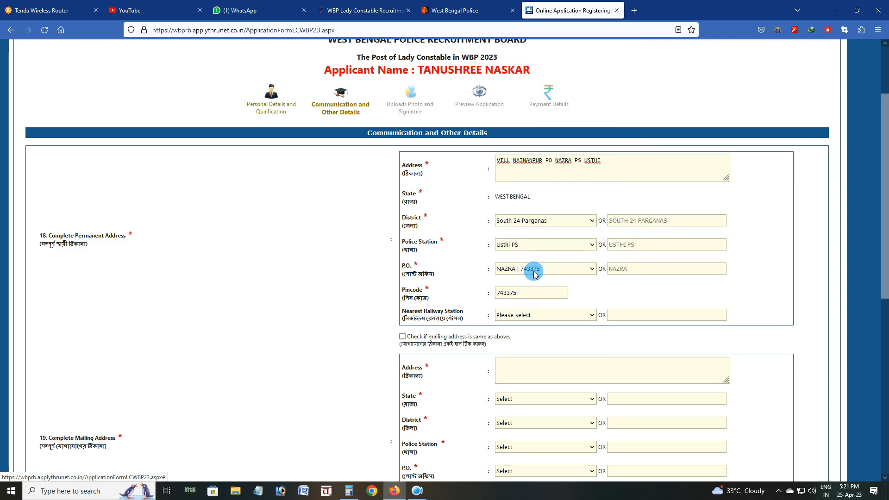
Set the nearest railway station to OTHERS
{"action": "scroll", "coordinate": [534, 273], "scroll_direction": "down", "scroll_amount": 2}
{"action": "left_click", "coordinate": [510, 223]}
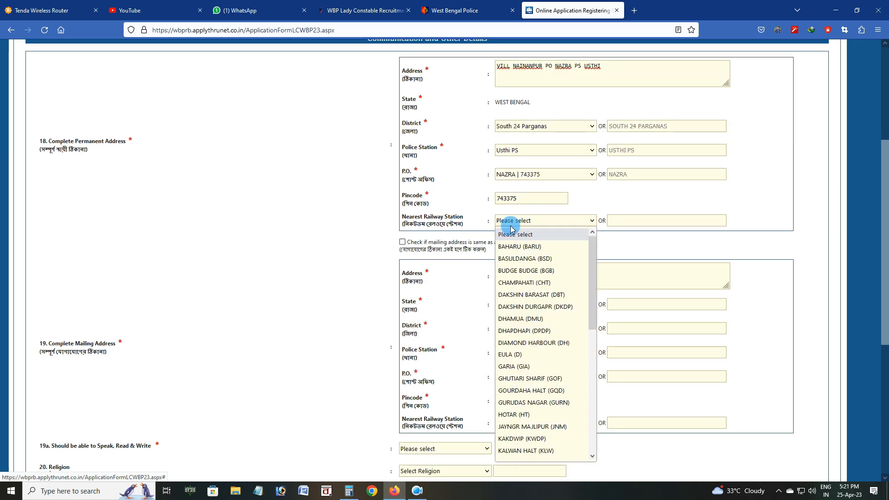
{"action": "type", "text": "dak"}
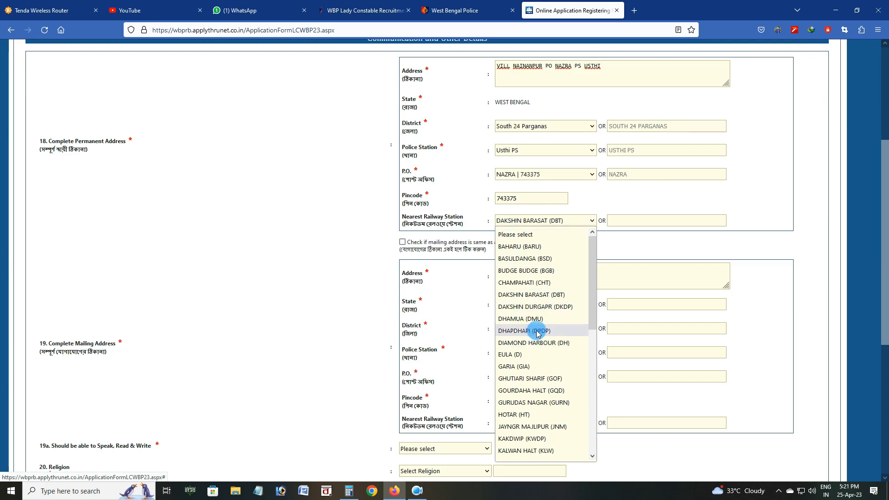
{"action": "left_click_drag", "start_coordinate": [591, 267], "coordinate": [599, 391]}
{"action": "left_click", "coordinate": [529, 346]}
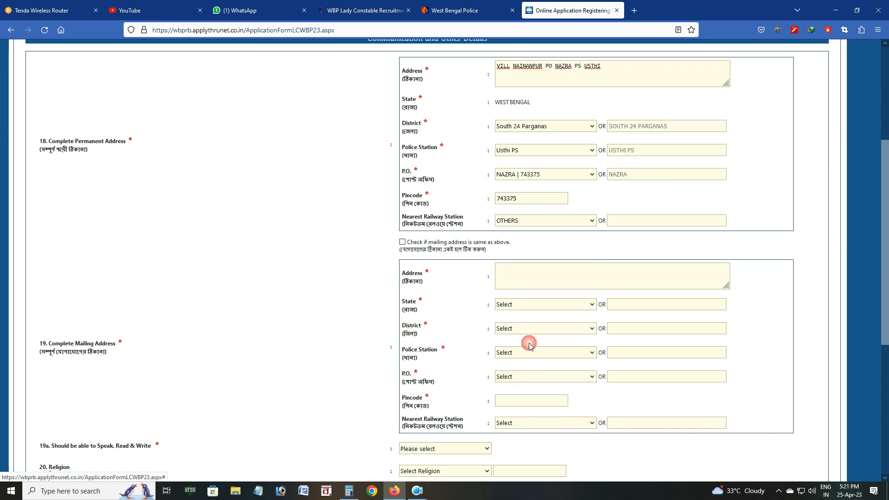
{"action": "left_click", "coordinate": [617, 224]}
{"action": "left_click", "coordinate": [592, 220]}
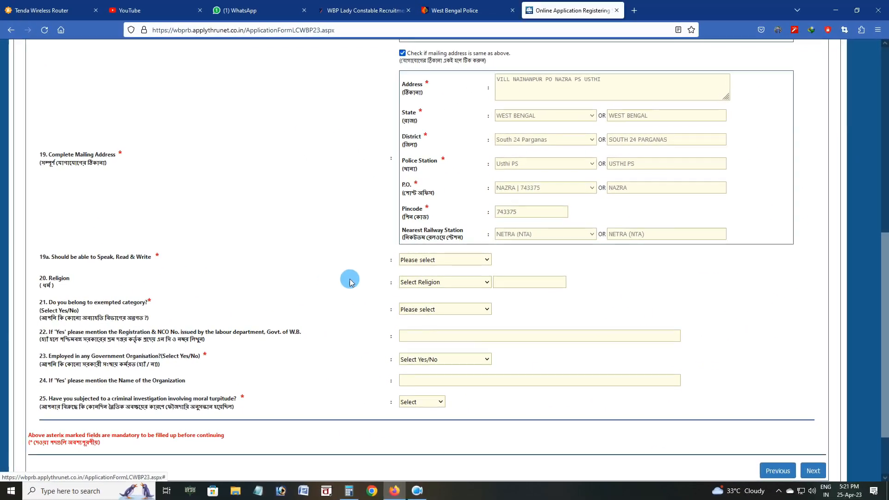
Choose language BENGALI, religion HINDUISM, and No for the exempted category question
{"action": "left_click", "coordinate": [444, 259]}
{"action": "left_click", "coordinate": [433, 283]}
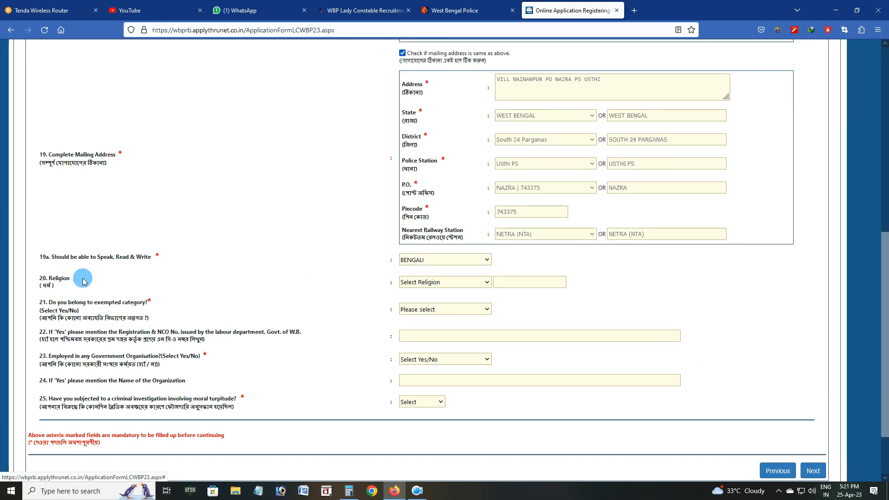
{"action": "left_click", "coordinate": [424, 283]}
{"action": "left_click", "coordinate": [420, 332]}
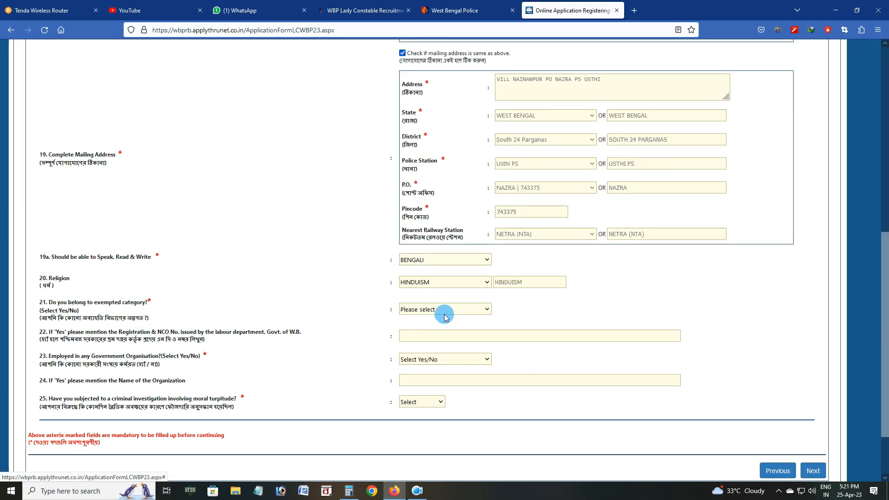
{"action": "left_click", "coordinate": [421, 309]}
{"action": "left_click", "coordinate": [422, 336]}
Answer No to government employment and criminal investigation, then submit and confirm the details
{"action": "scroll", "coordinate": [446, 315], "scroll_direction": "down", "scroll_amount": 2}
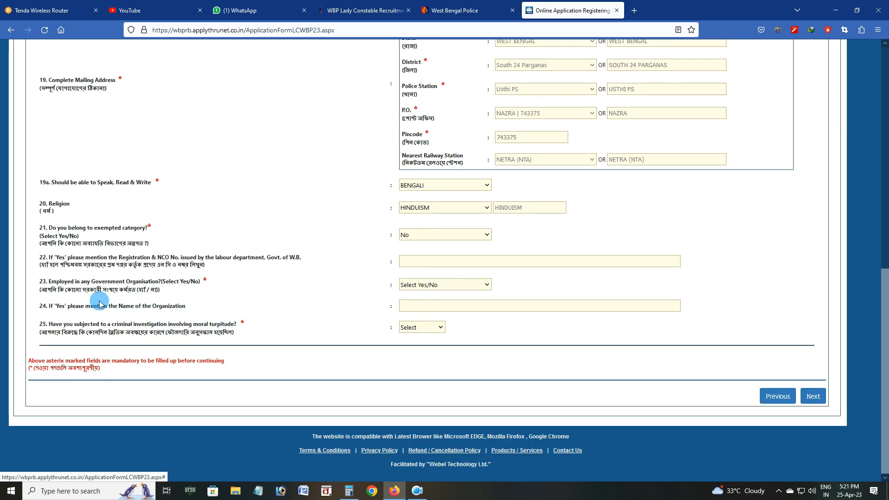
{"action": "left_click", "coordinate": [425, 284]}
{"action": "left_click", "coordinate": [417, 325]}
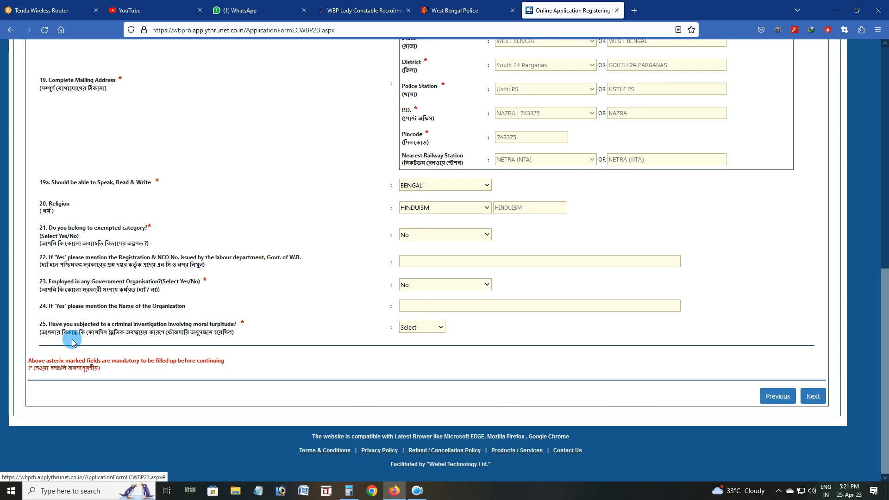
{"action": "left_click", "coordinate": [401, 330]}
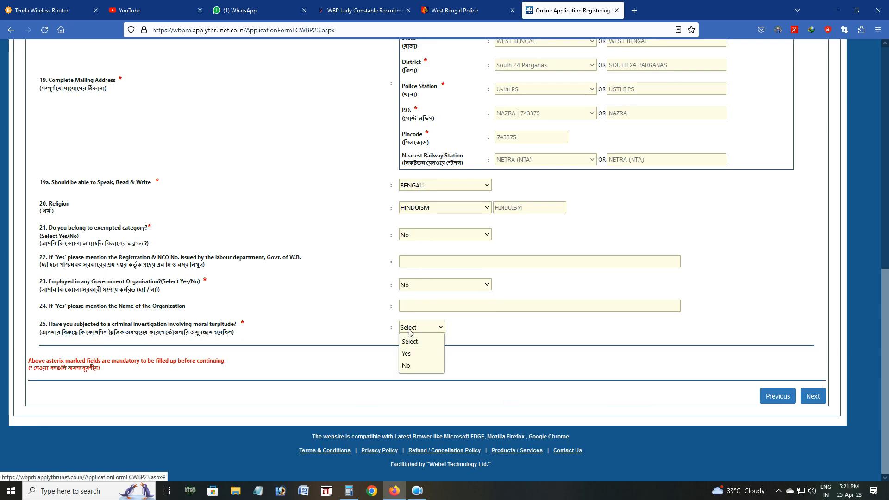
{"action": "left_click", "coordinate": [411, 365]}
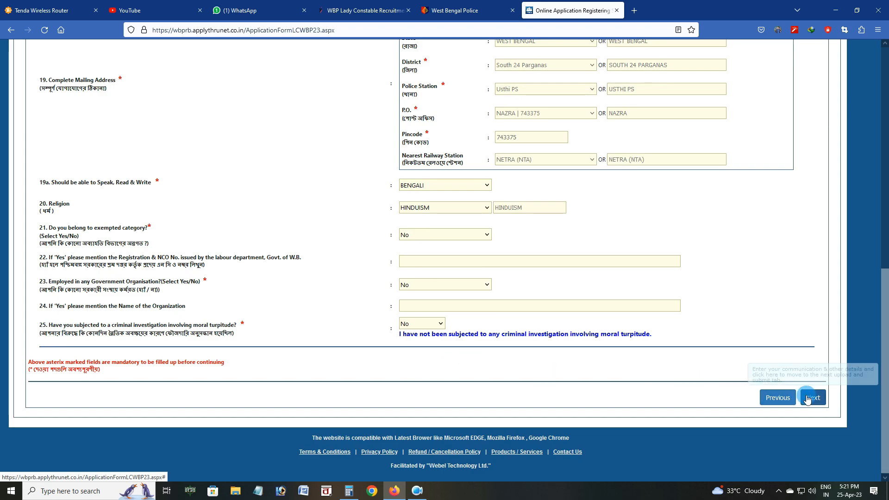
{"action": "left_click", "coordinate": [806, 398]}
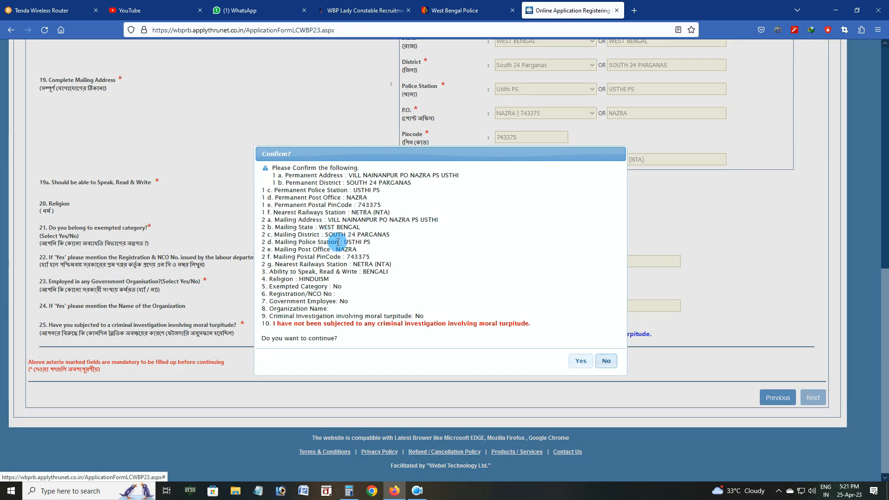
{"action": "left_click", "coordinate": [581, 361]}
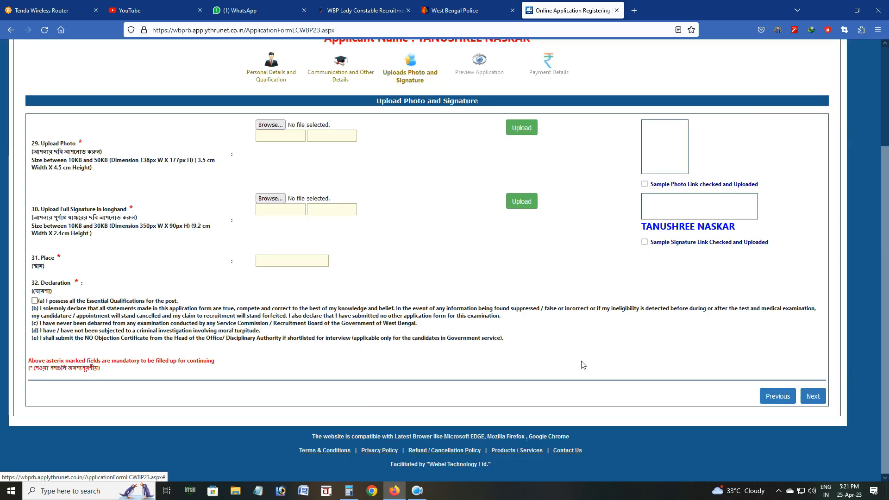
Upload the photo, accept the qualifications declaration, and confirm to reach the application preview
{"action": "left_click", "coordinate": [270, 125]}
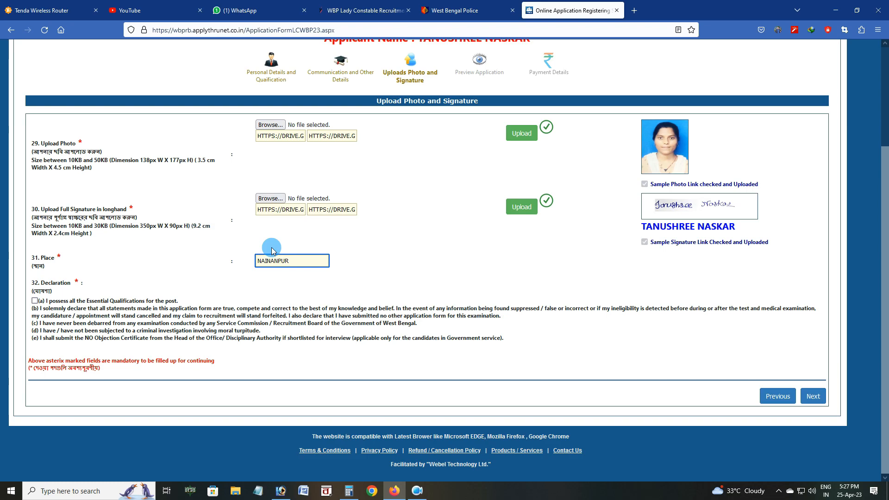
{"action": "left_click", "coordinate": [35, 300]}
{"action": "left_click", "coordinate": [813, 396]}
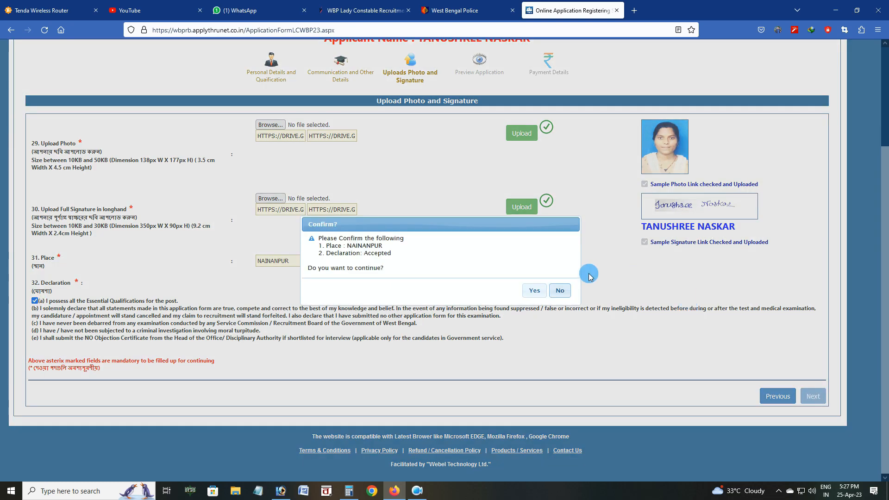
{"action": "left_click", "coordinate": [535, 291]}
Tick the preview checklist, confirm the data, and choose online payment via HDFC PAYU | Bill Desk
{"action": "scroll", "coordinate": [485, 291], "scroll_direction": "down", "scroll_amount": 3}
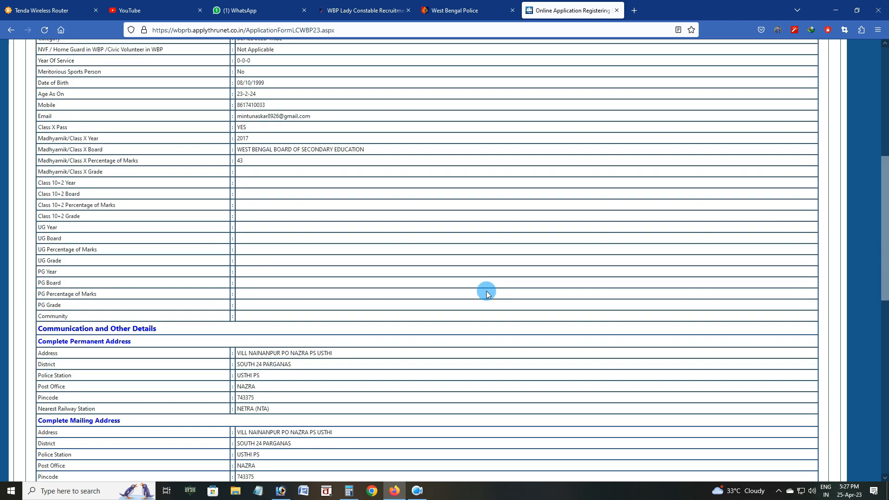
{"action": "scroll", "coordinate": [486, 291], "scroll_direction": "up", "scroll_amount": 2}
{"action": "scroll", "coordinate": [487, 294], "scroll_direction": "up", "scroll_amount": 3}
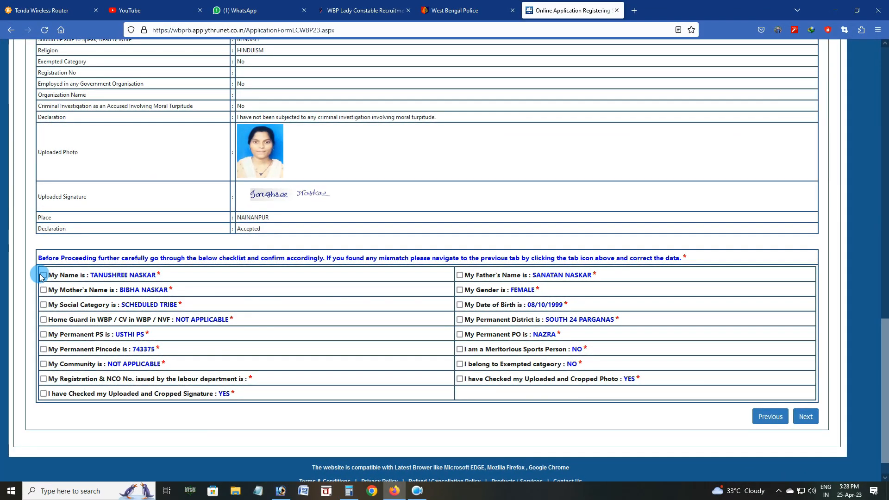
{"action": "left_click", "coordinate": [43, 276]}
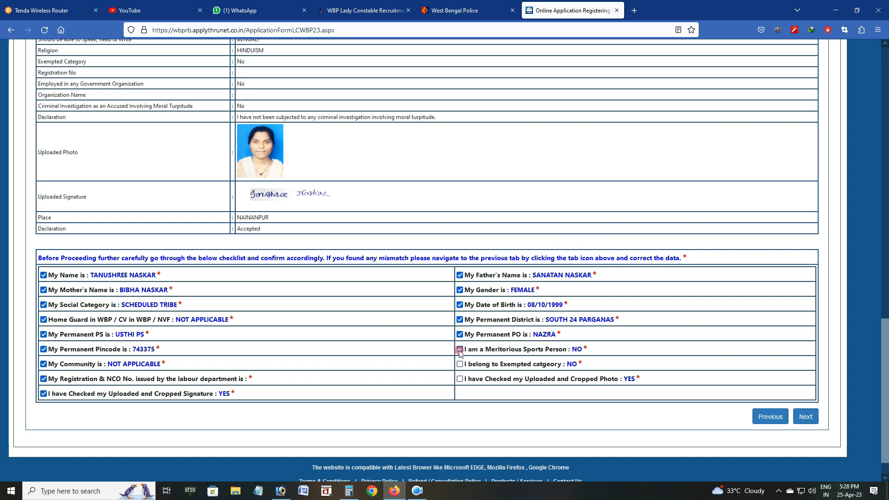
{"action": "left_click", "coordinate": [806, 416]}
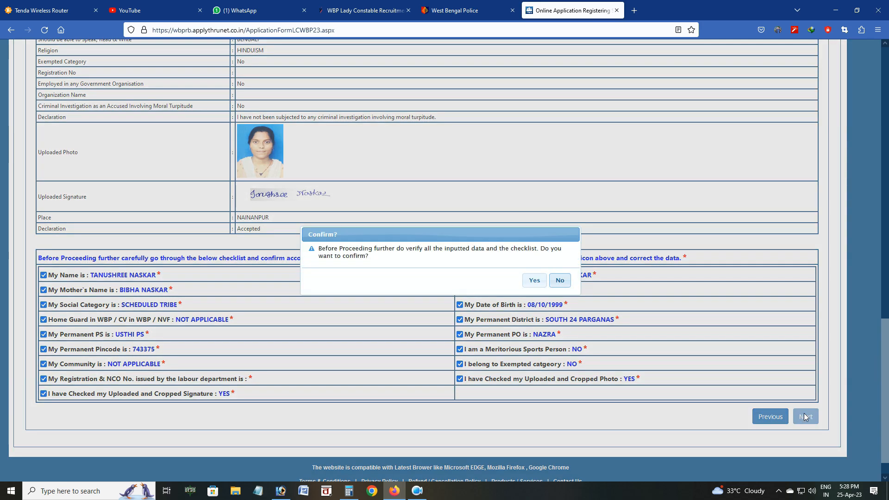
{"action": "left_click", "coordinate": [535, 280]}
{"action": "left_click", "coordinate": [210, 133]}
{"action": "left_click", "coordinate": [214, 161]}
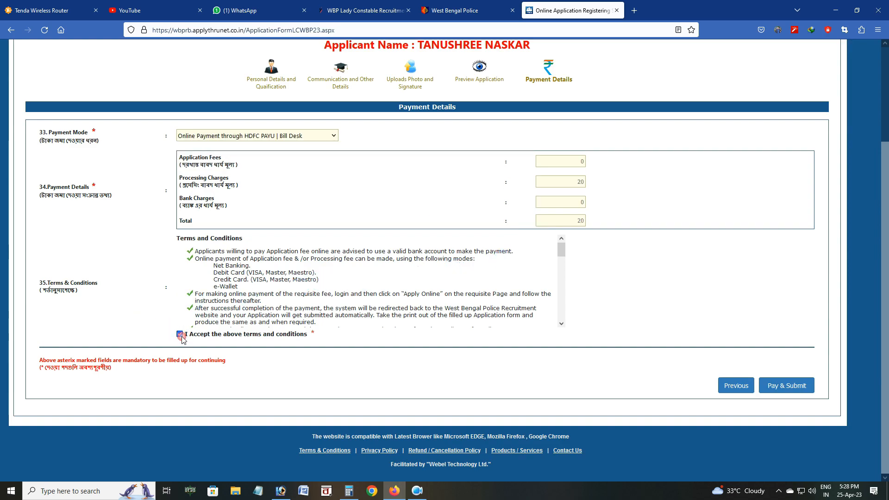
Confirm Pay & Submit for the Rs. 20.00 fee and continue with the Bill Desk gateway
{"action": "left_click", "coordinate": [785, 386]}
{"action": "left_click", "coordinate": [533, 306]}
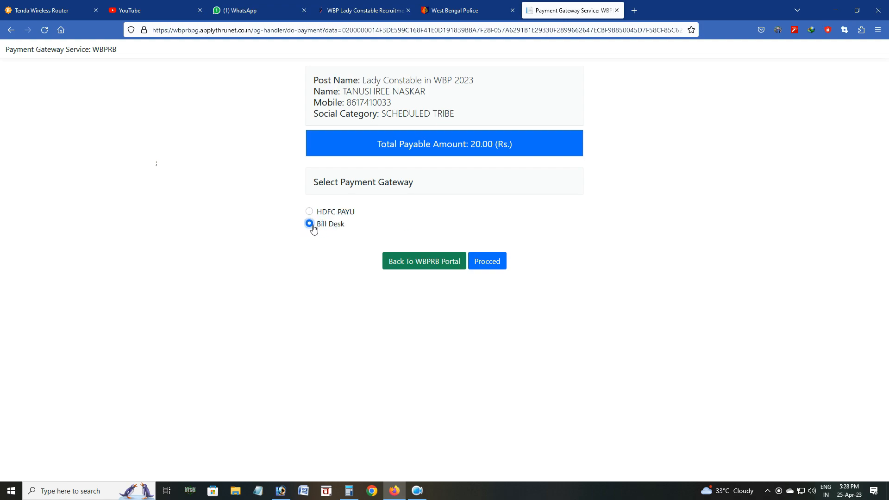
{"action": "left_click", "coordinate": [483, 261]}
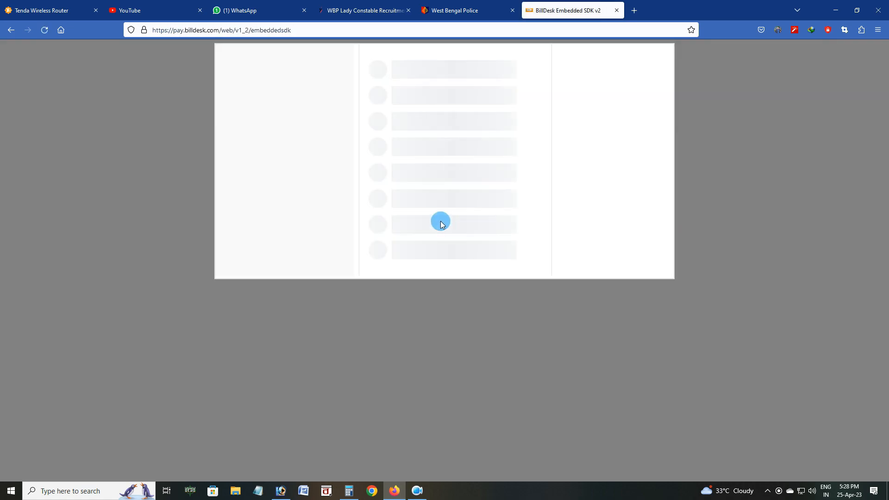
Pay the ₹20.00 application fee by UPI with PhonePe
{"action": "left_click", "coordinate": [296, 129]}
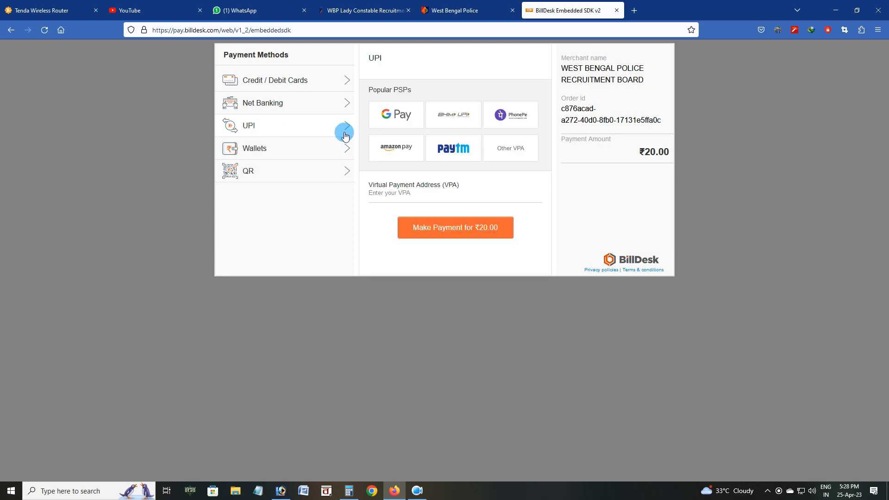
{"action": "left_click", "coordinate": [511, 129]}
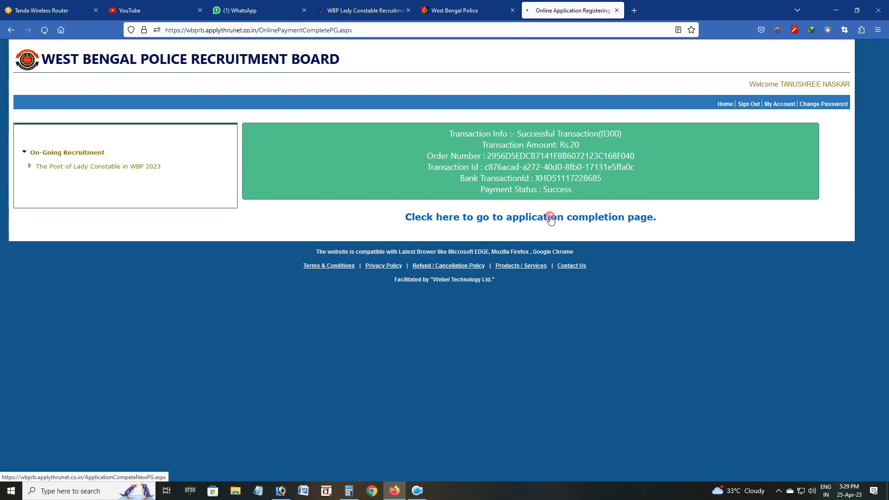
Go from the completion page to My Account and view the Lady Constable WBP 2023 application status
{"action": "left_click", "coordinate": [550, 219]}
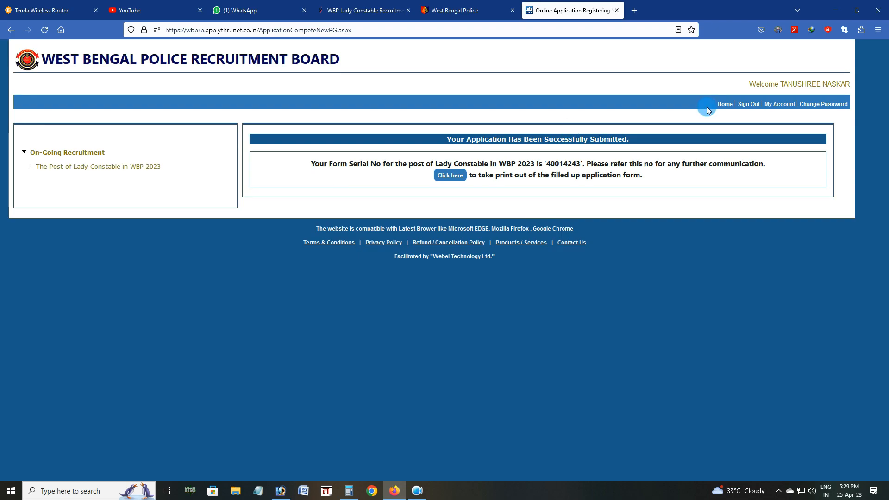
{"action": "left_click", "coordinate": [794, 103]}
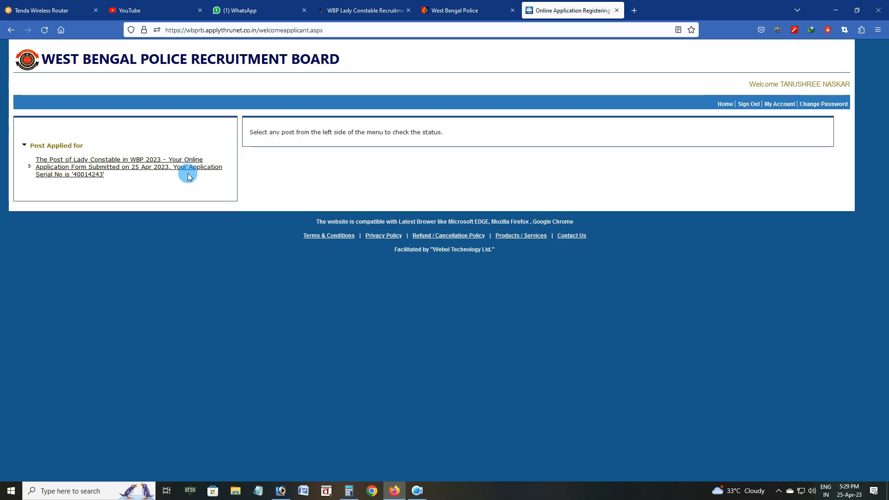
{"action": "left_click", "coordinate": [187, 174]}
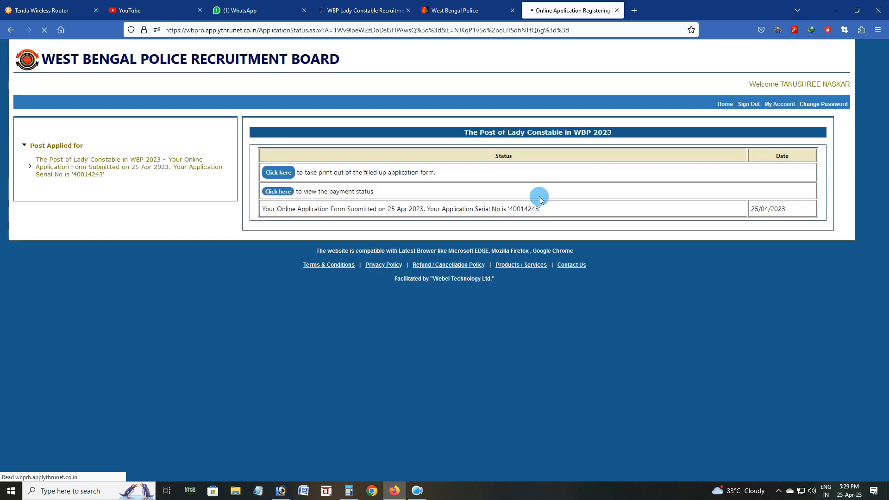
{"action": "left_click", "coordinate": [277, 171]}
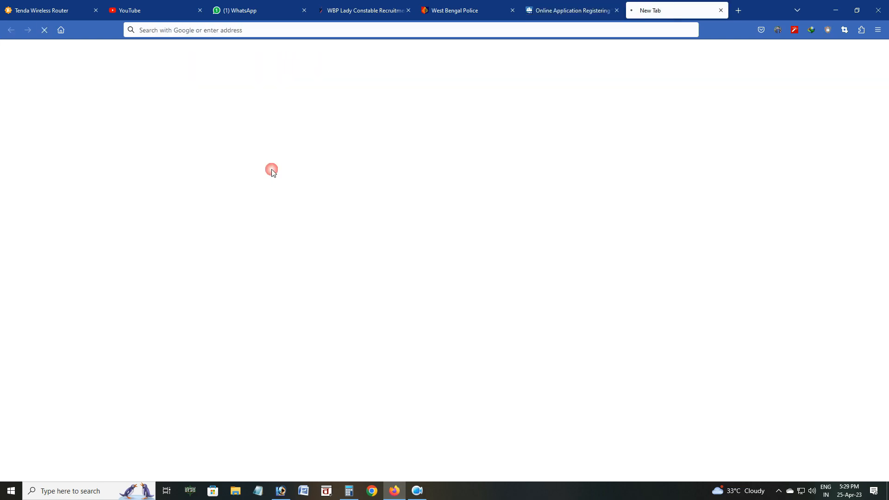